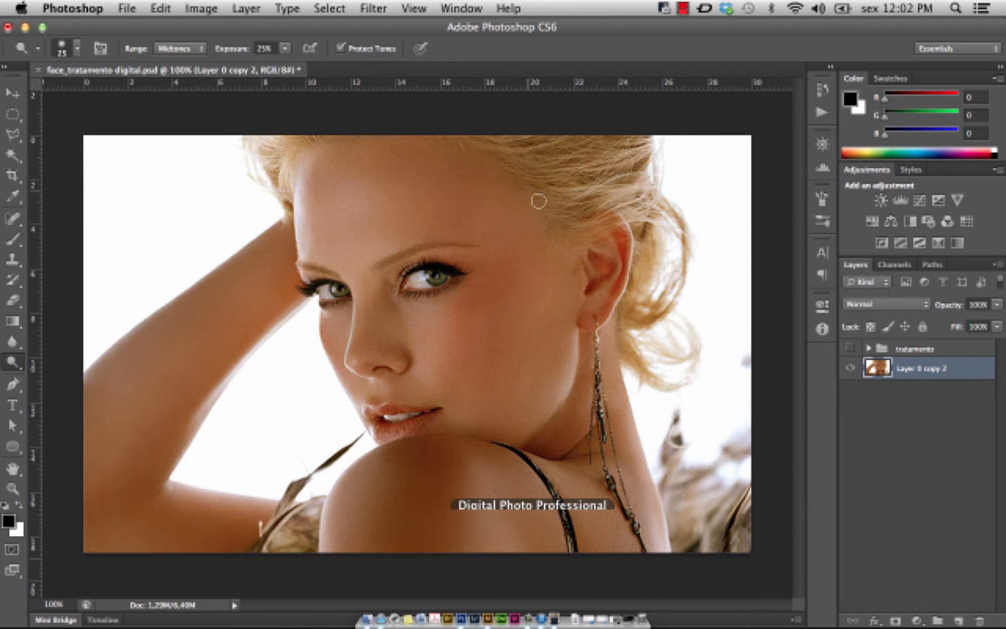
# Compare the portrait with and without the tratamento group by toggling layer visibility.
pyautogui.click(850, 348)
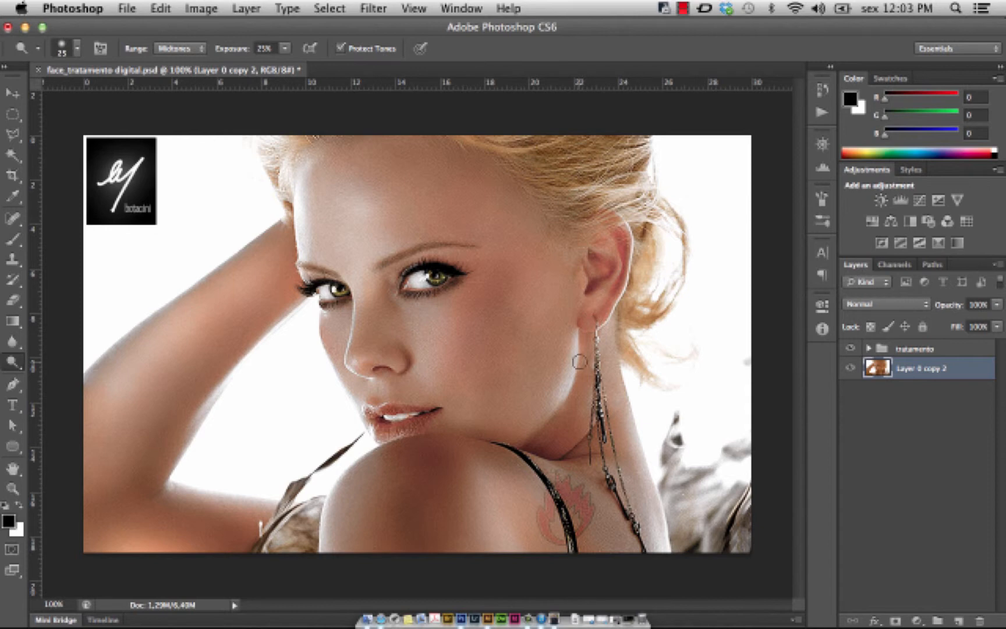
pyautogui.click(850, 369)
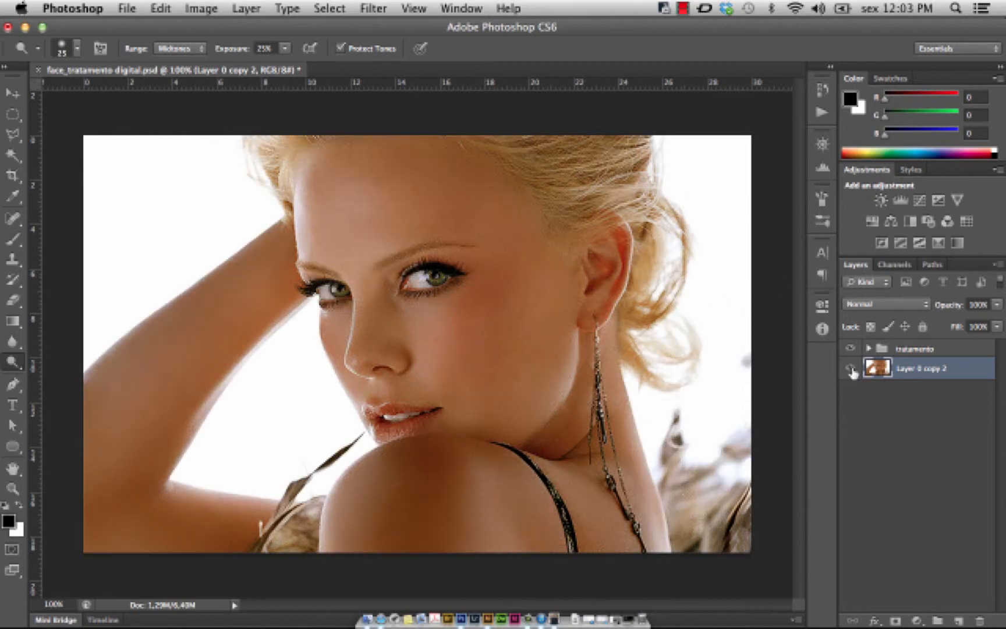
pyautogui.click(850, 369)
pyautogui.keyDown('alt'); pyautogui.click(851, 369); pyautogui.keyUp('alt')
pyautogui.keyDown('alt'); pyautogui.click(850, 370); pyautogui.keyUp('alt')
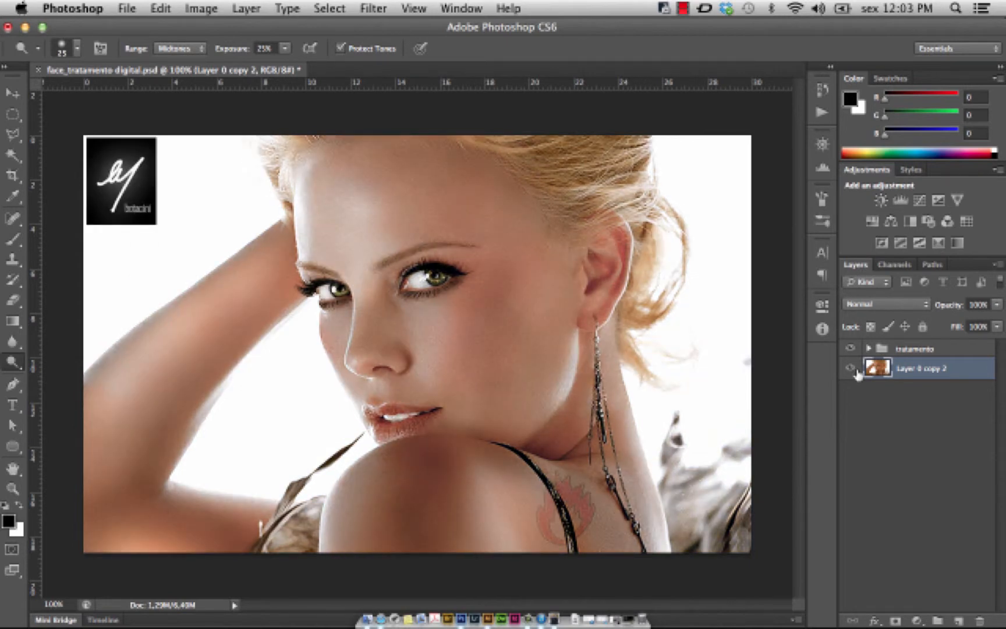
pyautogui.keyDown('alt'); pyautogui.click(857, 371); pyautogui.keyUp('alt')
pyautogui.keyDown('alt'); pyautogui.click(857, 372); pyautogui.keyUp('alt')
pyautogui.keyDown('alt'); pyautogui.click(852, 371); pyautogui.keyUp('alt')
pyautogui.keyDown('alt'); pyautogui.click(851, 372); pyautogui.keyUp('alt')
pyautogui.keyDown('alt'); pyautogui.click(851, 369); pyautogui.keyUp('alt')
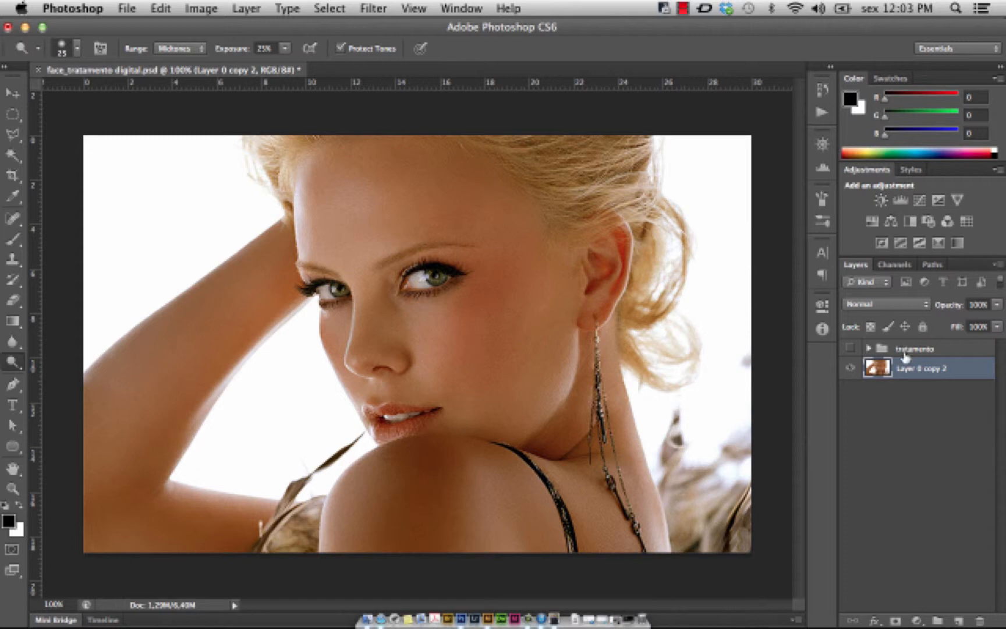
# Delete the tratamento layer group together with its contents.
pyautogui.click(938, 351)
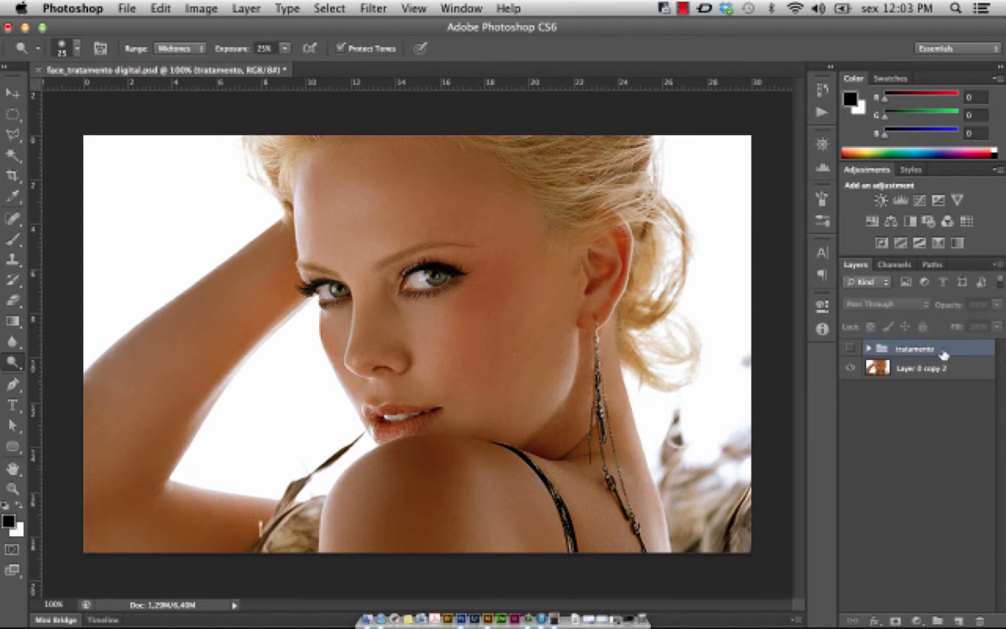
pyautogui.click(980, 621)
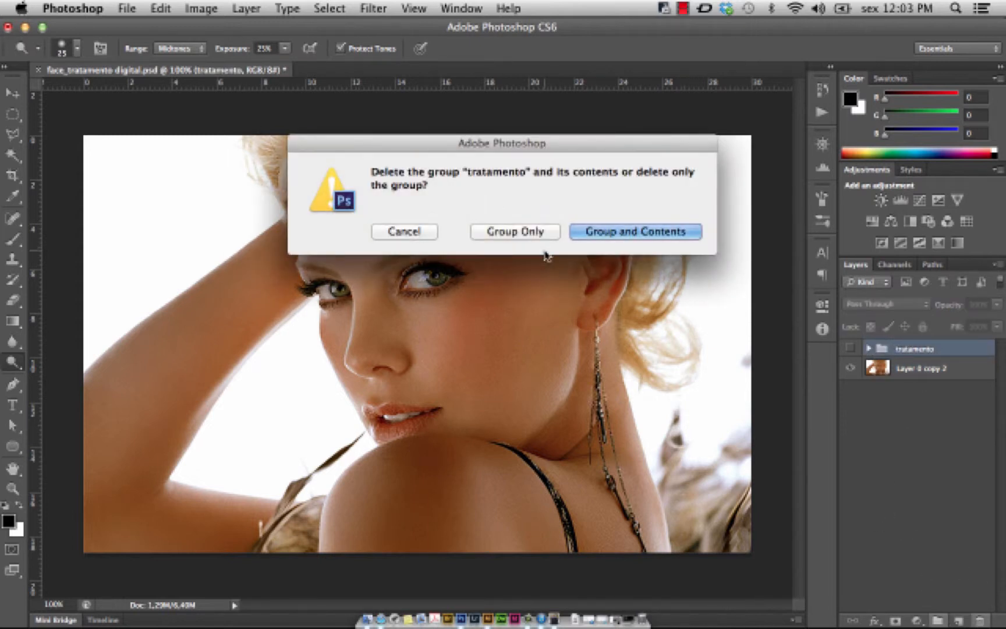
pyautogui.click(638, 231)
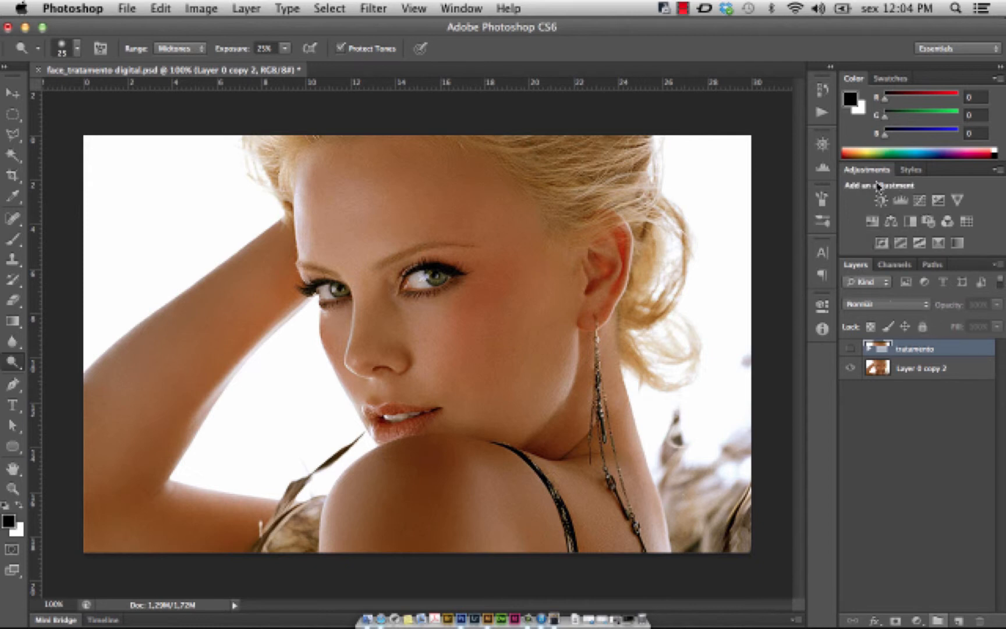
# Add a Curves adjustment layer with raised midtones to brighten the portrait, and compare the photo with and without it.
pyautogui.click(920, 201)
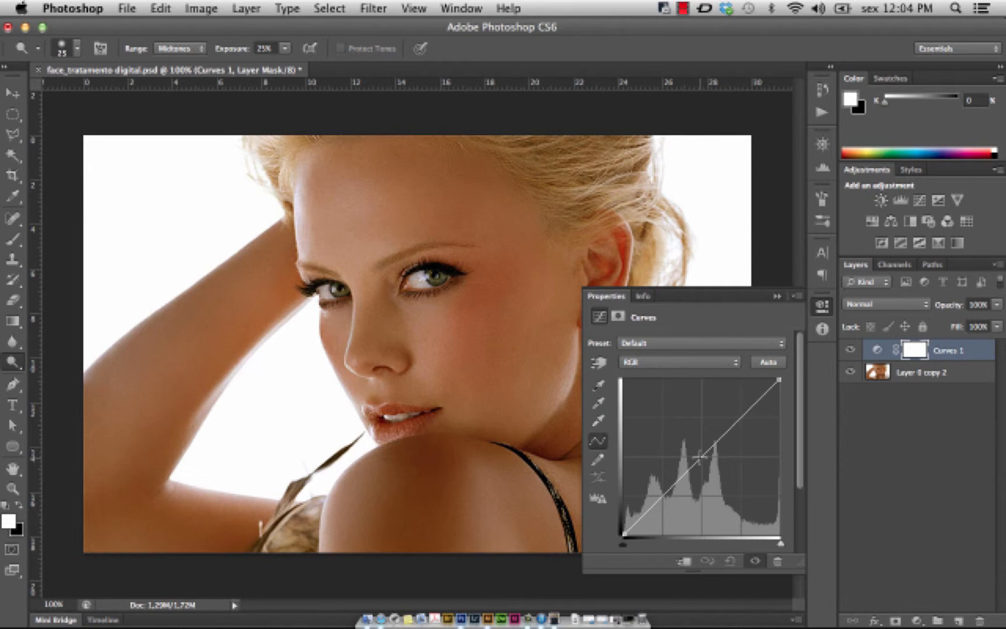
pyautogui.moveTo(700, 454); pyautogui.dragTo(684, 438)
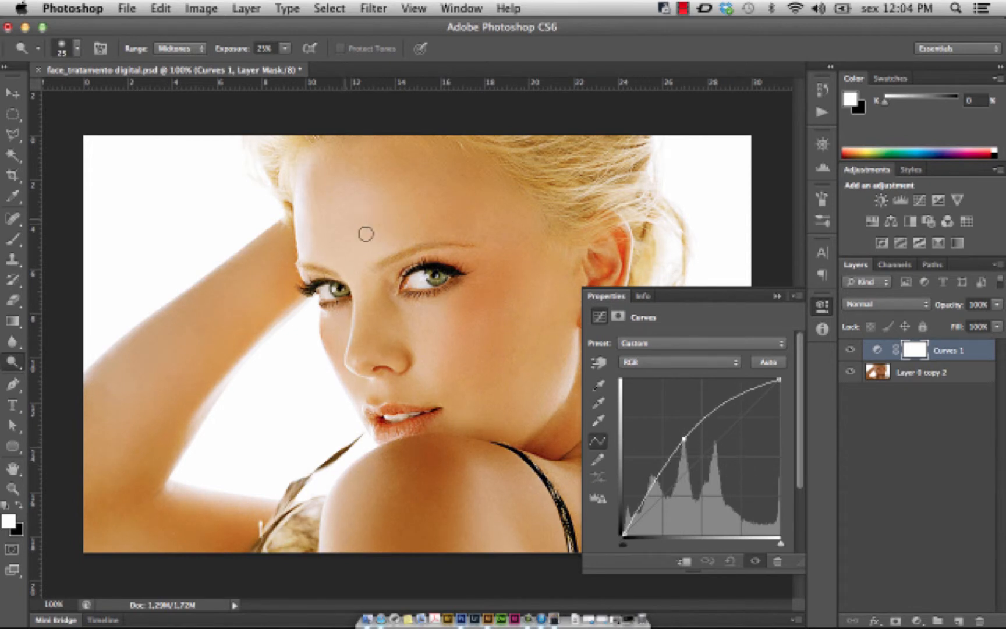
pyautogui.click(851, 351)
pyautogui.click(850, 351)
pyautogui.click(849, 352)
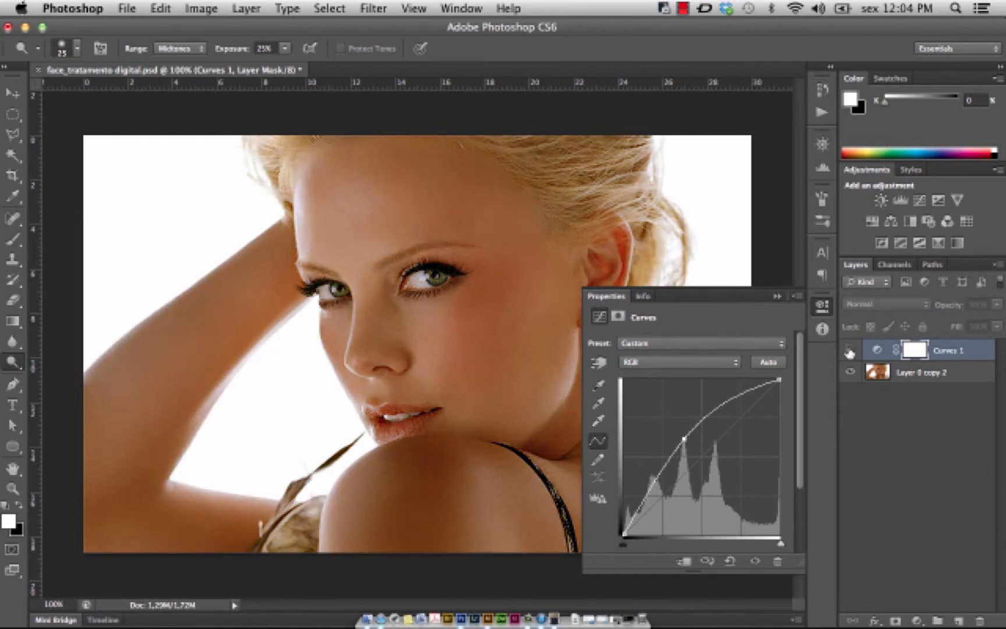
pyautogui.click(851, 351)
pyautogui.click(850, 351)
pyautogui.click(850, 351)
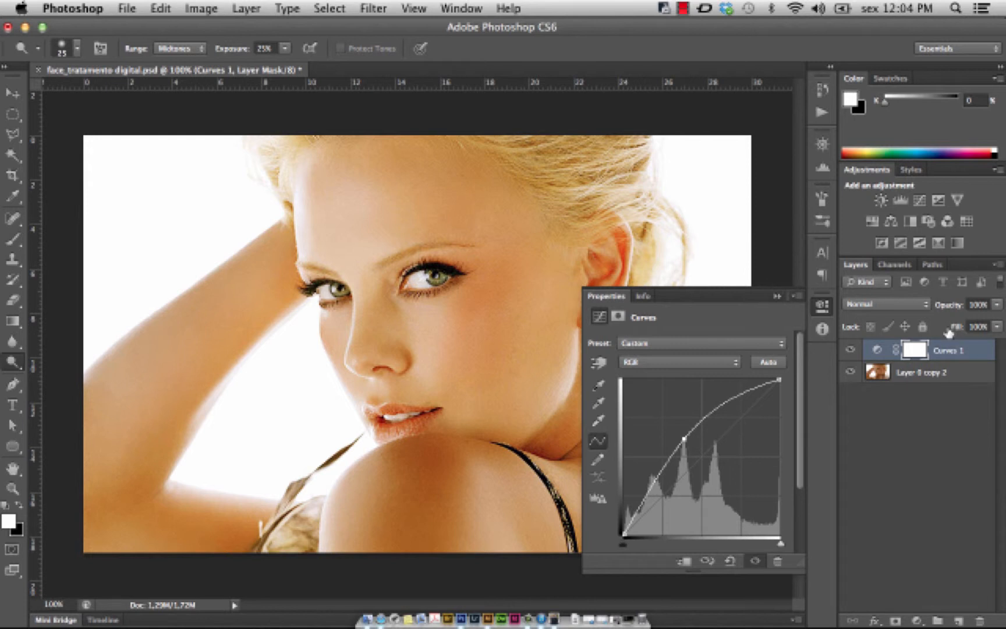
# Rename the brightening Curves layer as Claros and hide it.
pyautogui.doubleClick(953, 351)
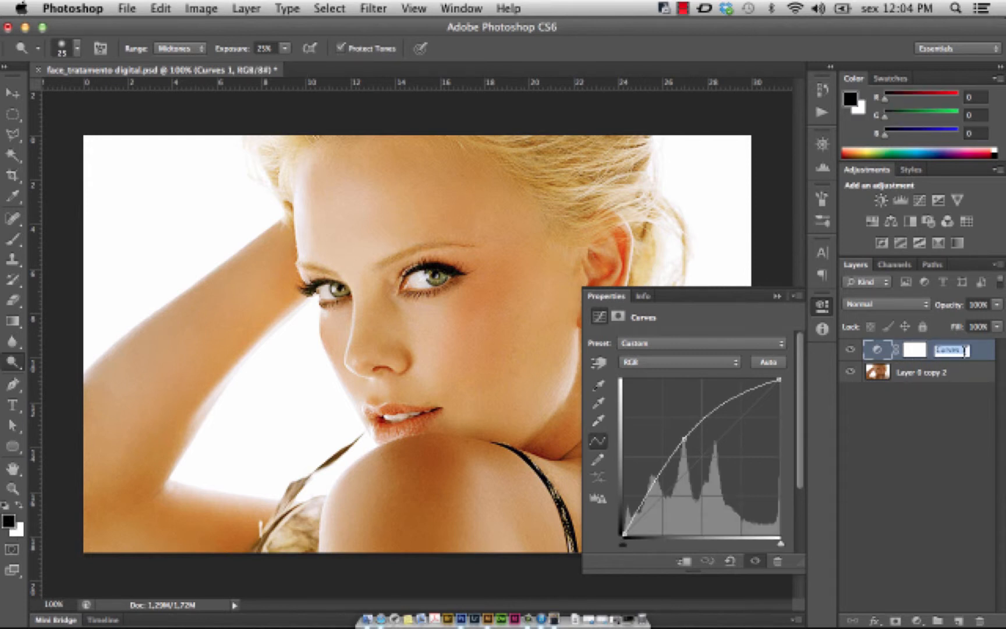
pyautogui.write('C')
pyautogui.write('urvas')
pyautogui.press('Return')
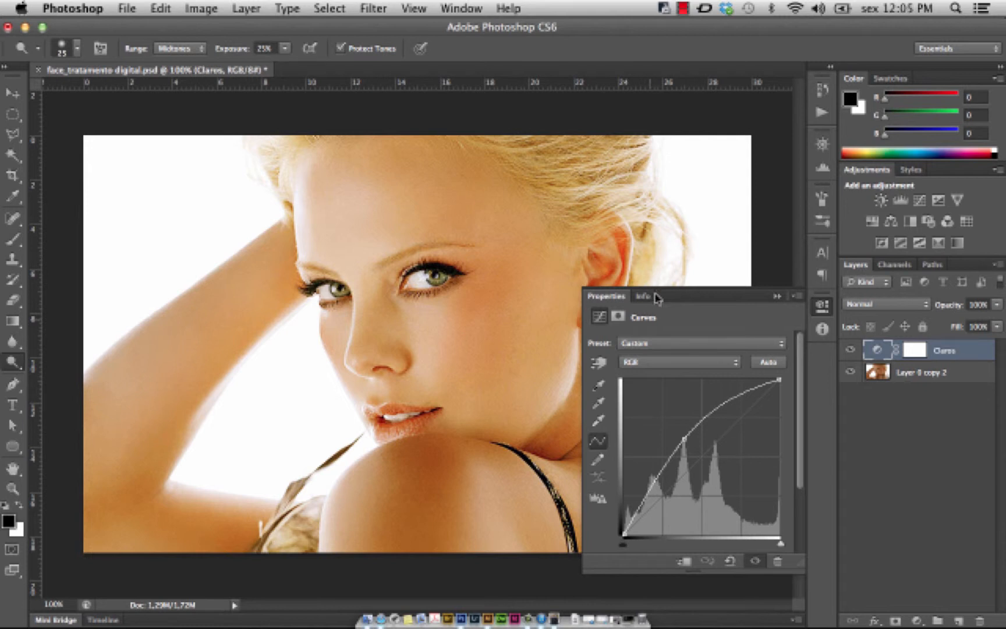
pyautogui.click(851, 351)
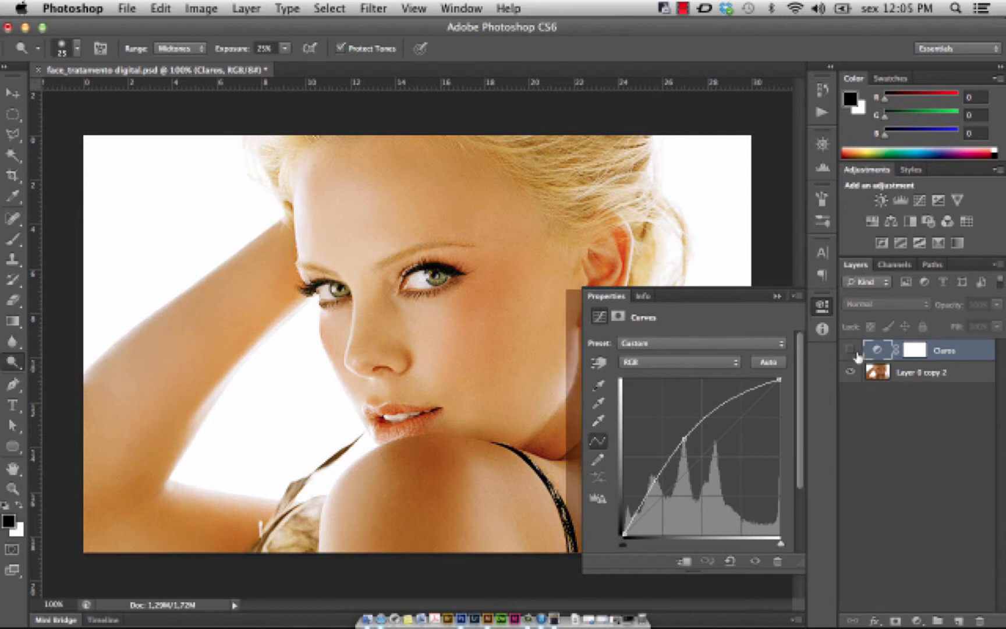
# Add a second Curves adjustment layer with lowered midtones to darken the portrait, and compare the photo with and without it.
pyautogui.click(920, 200)
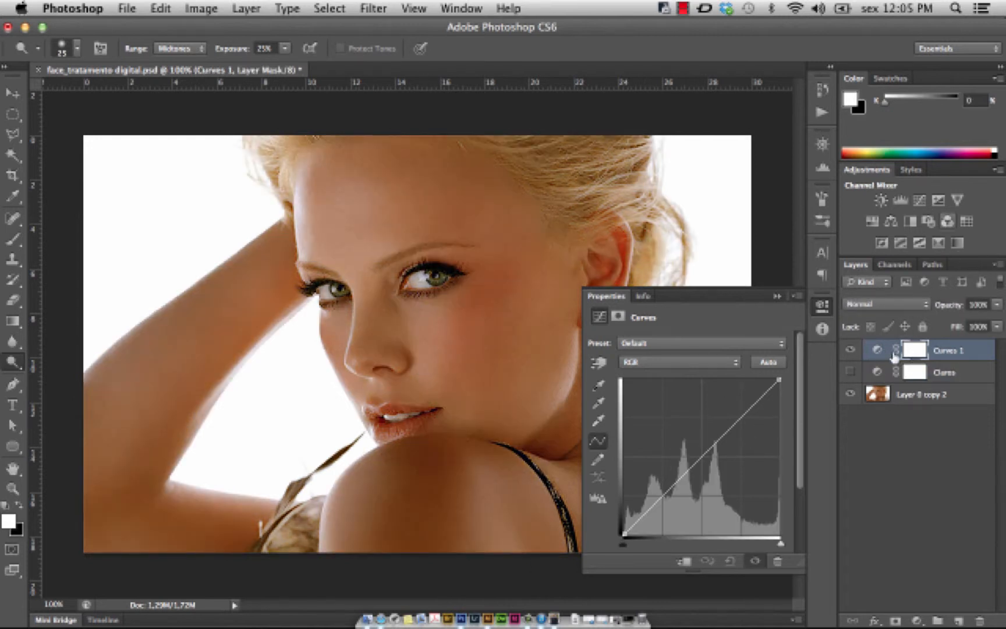
pyautogui.click(712, 446)
pyautogui.moveTo(713, 446); pyautogui.dragTo(724, 463)
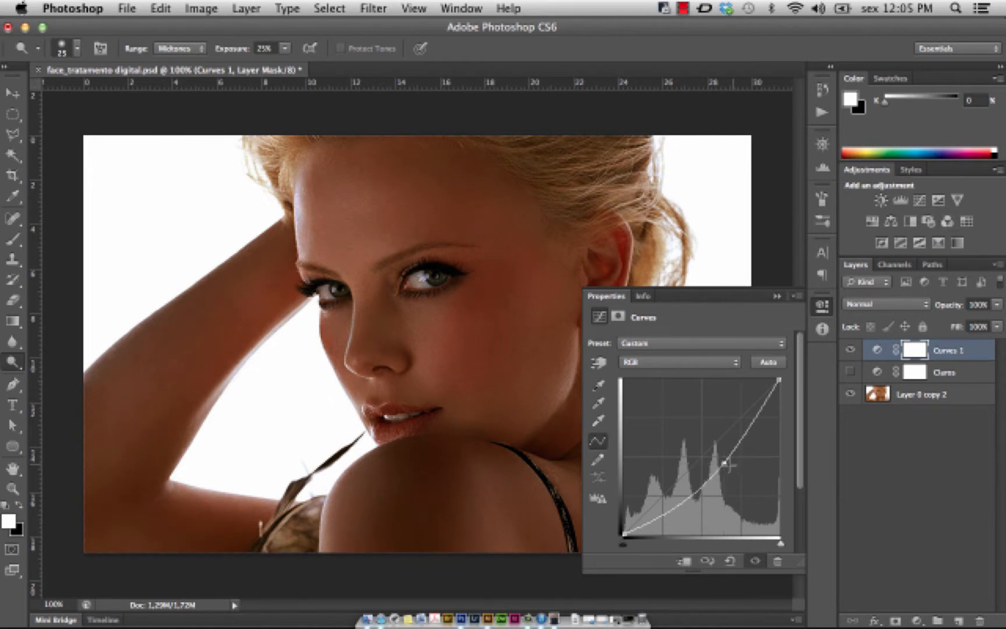
pyautogui.click(778, 296)
pyautogui.click(850, 351)
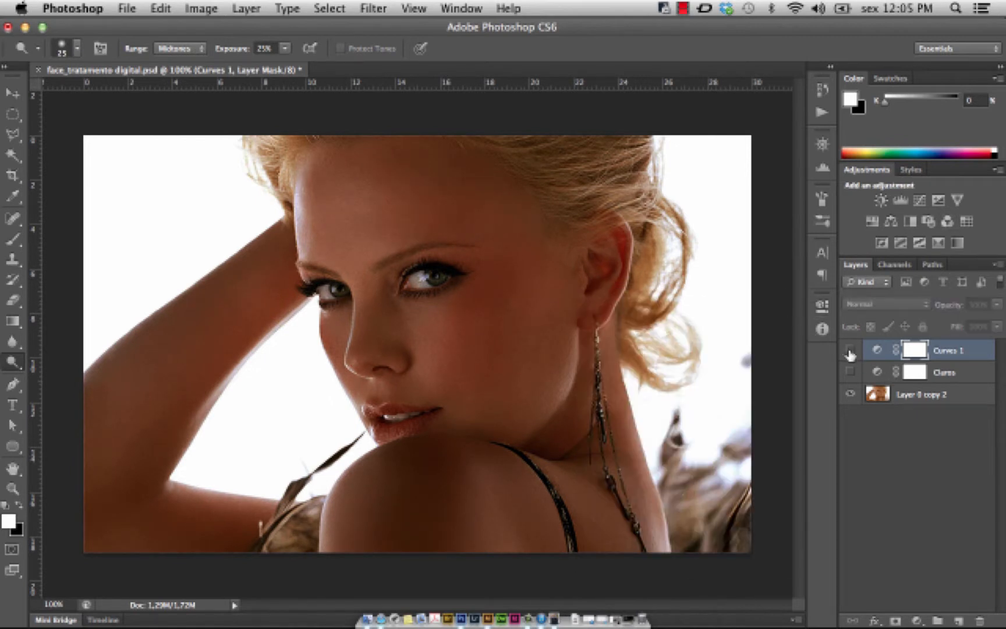
pyautogui.click(850, 350)
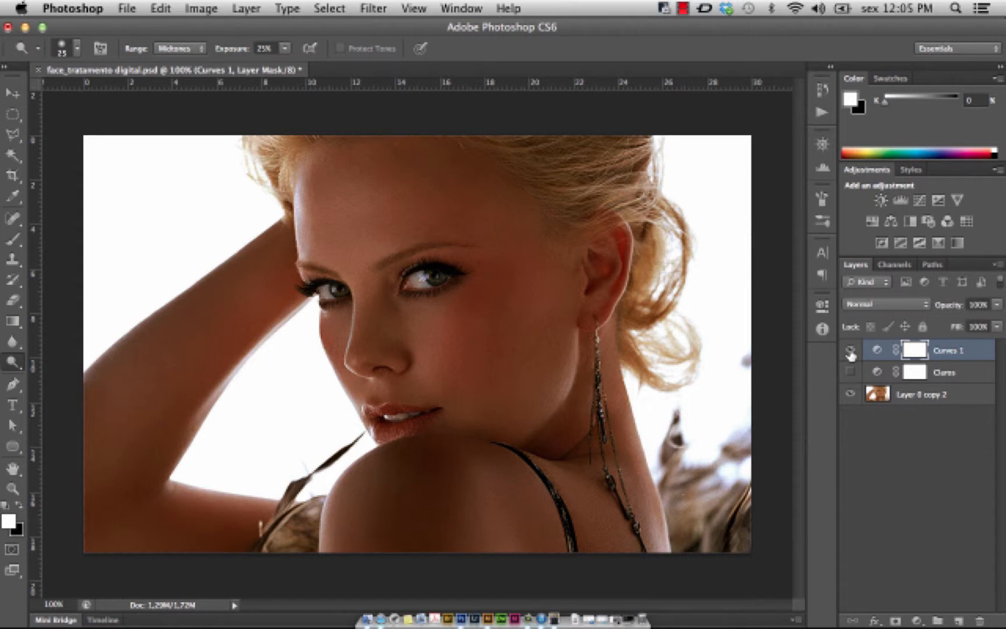
pyautogui.click(850, 351)
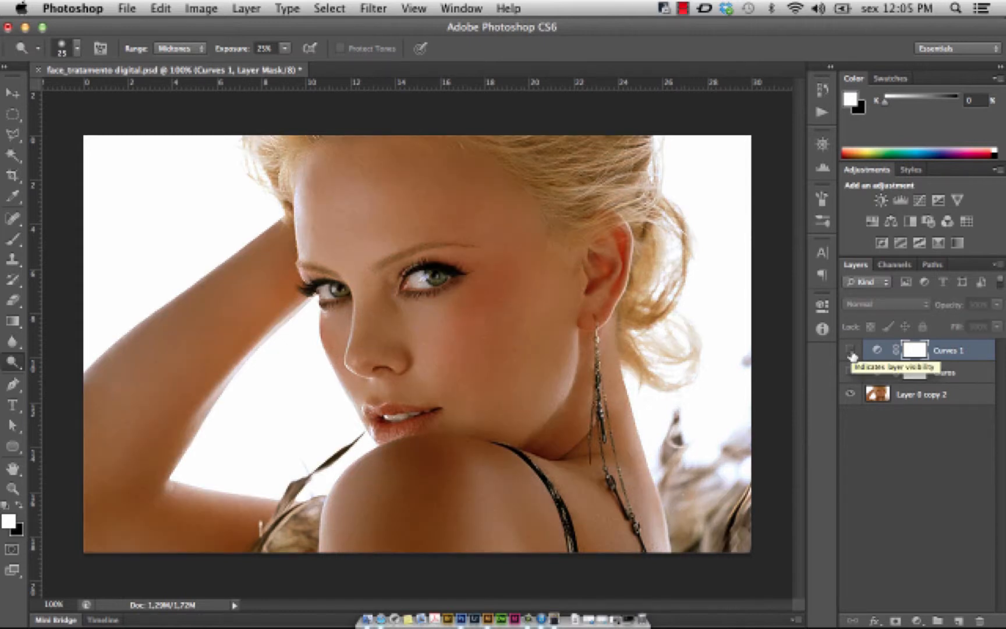
pyautogui.click(851, 352)
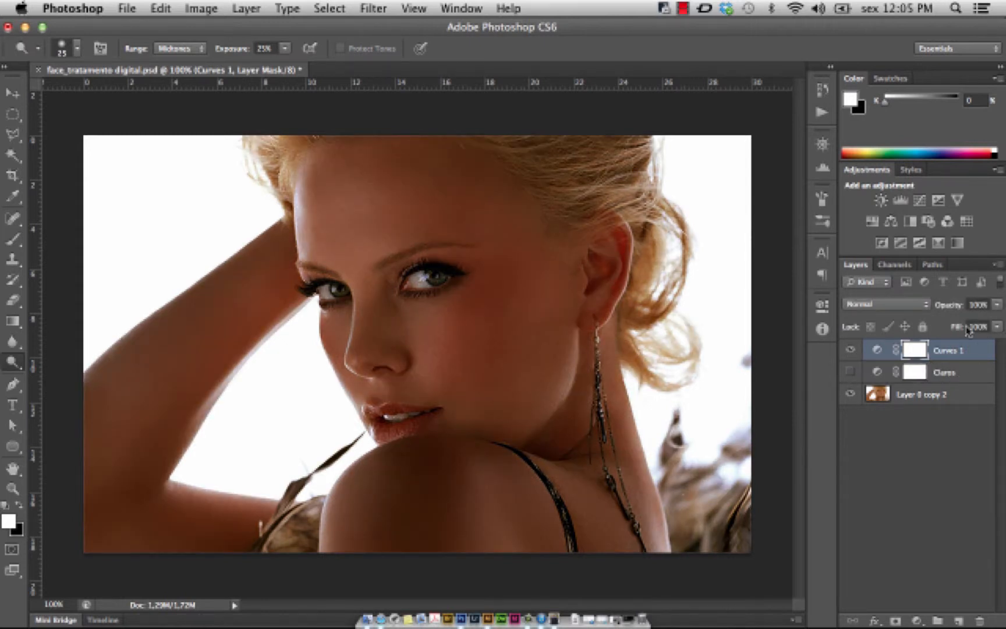
# Show the Claros layer again and rename the darkening Curves layer as Escuros.
pyautogui.click(851, 373)
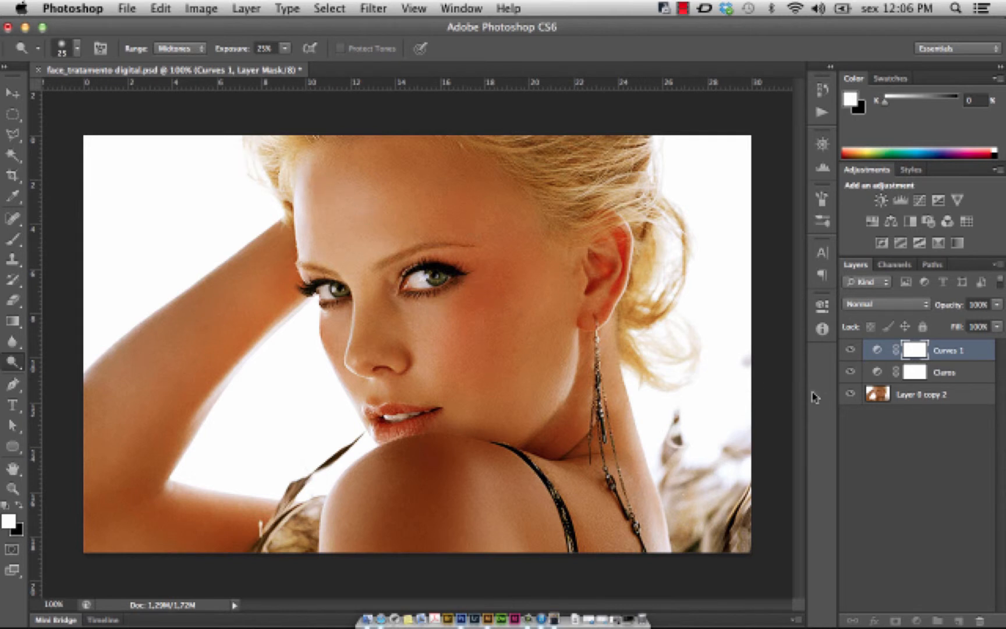
pyautogui.click(950, 353)
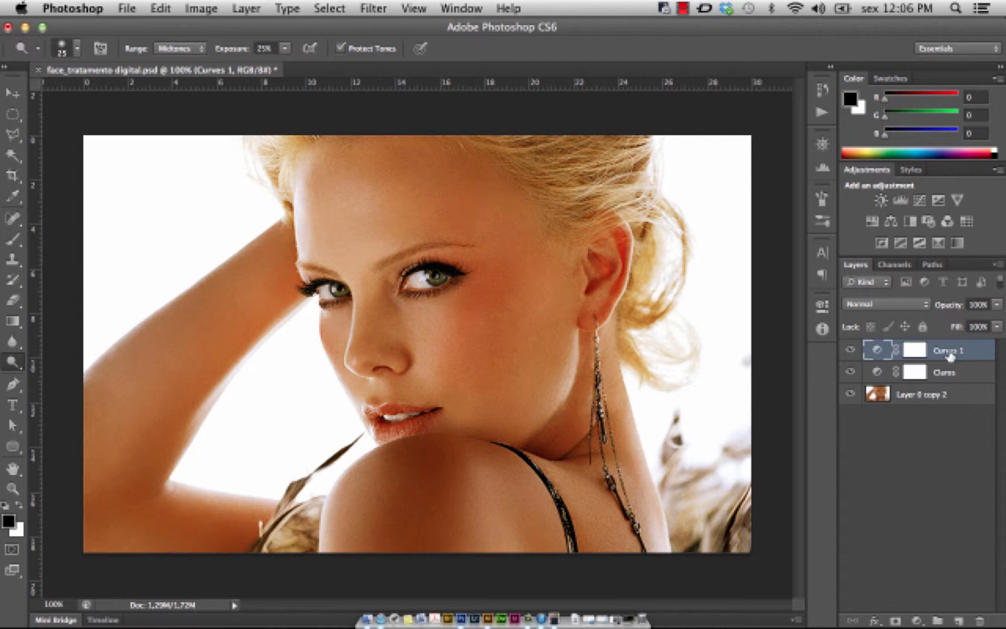
pyautogui.doubleClick(954, 353)
pyautogui.write('Escuros')
pyautogui.press('Return')
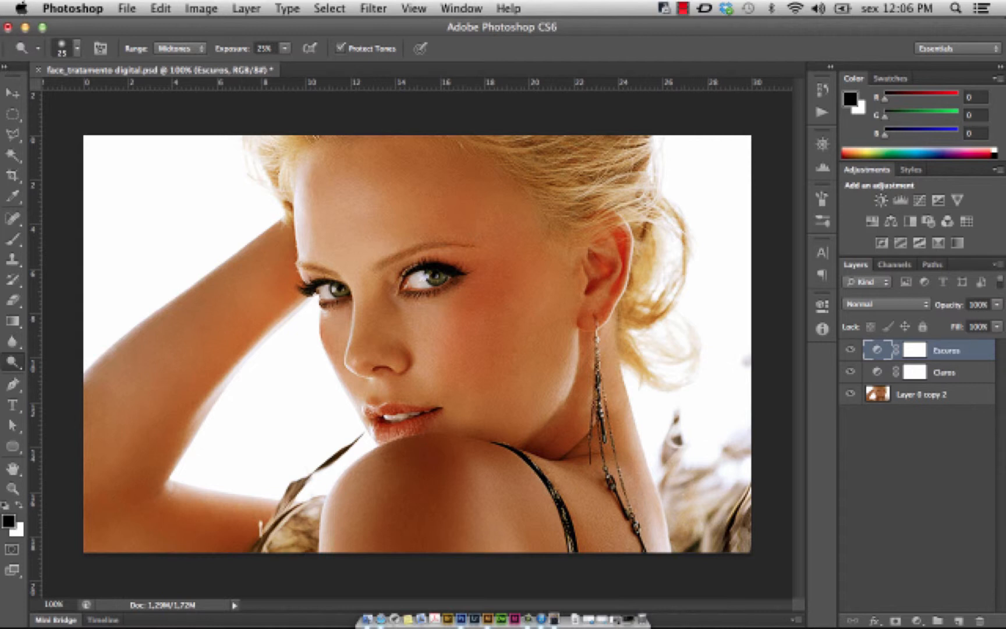
# Invert the layer masks of Escuros and Claros to black to hide both curve effects.
pyautogui.click(916, 350)
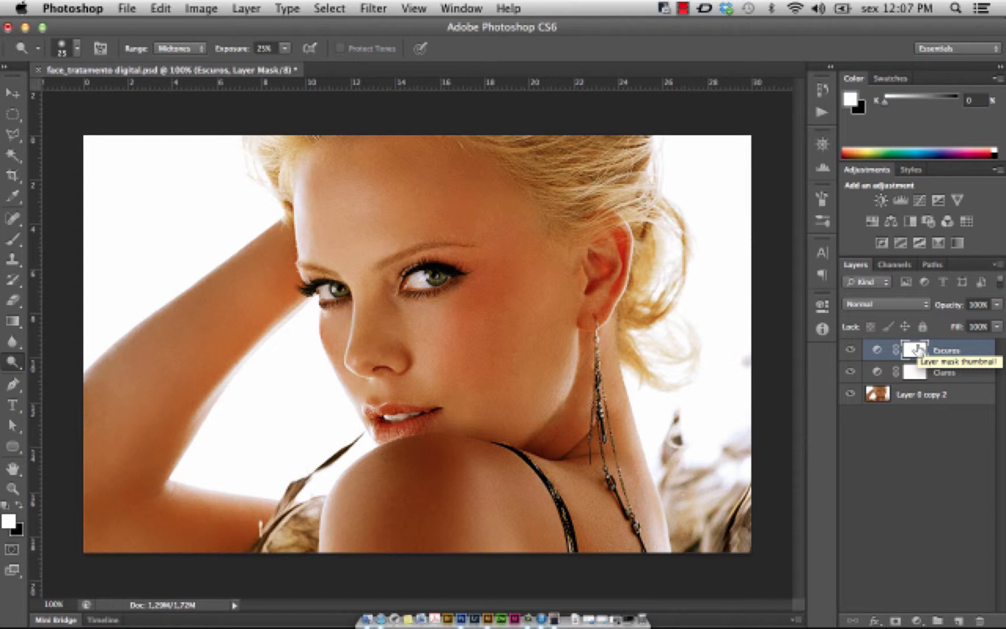
pyautogui.press('super+i')
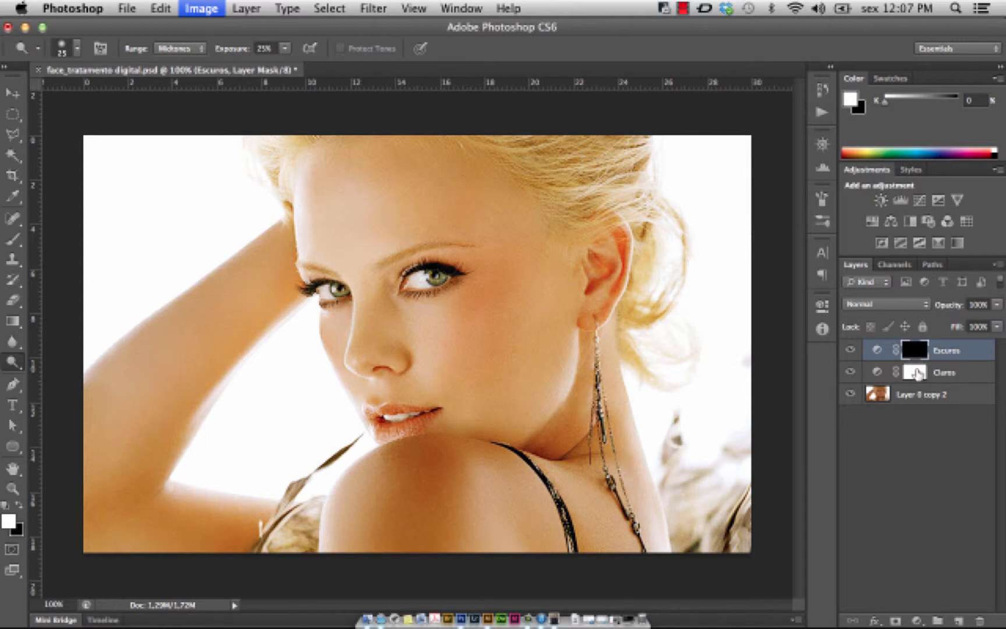
pyautogui.click(917, 373)
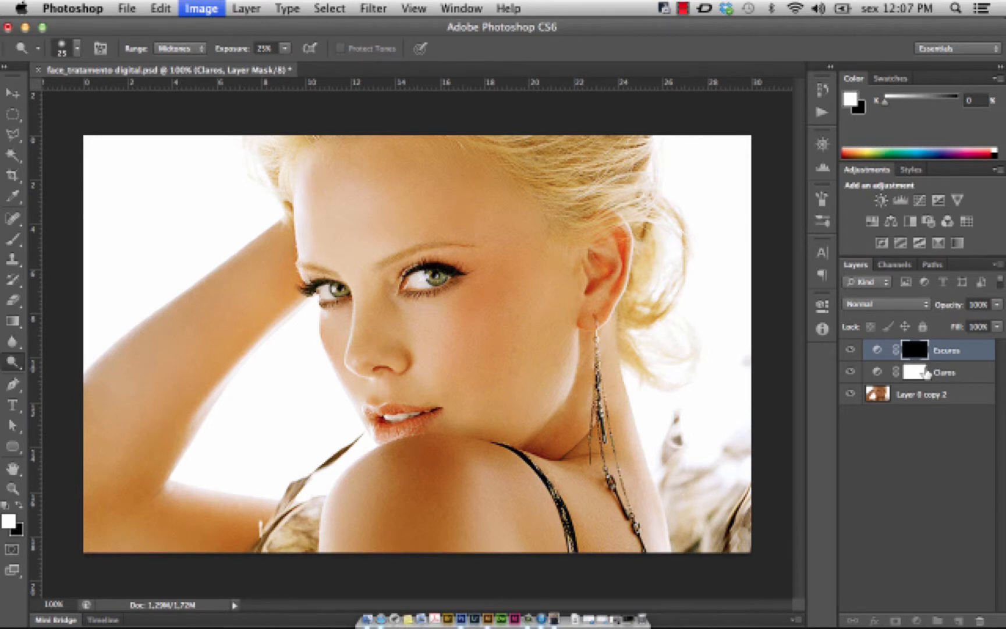
pyautogui.press('super+i')
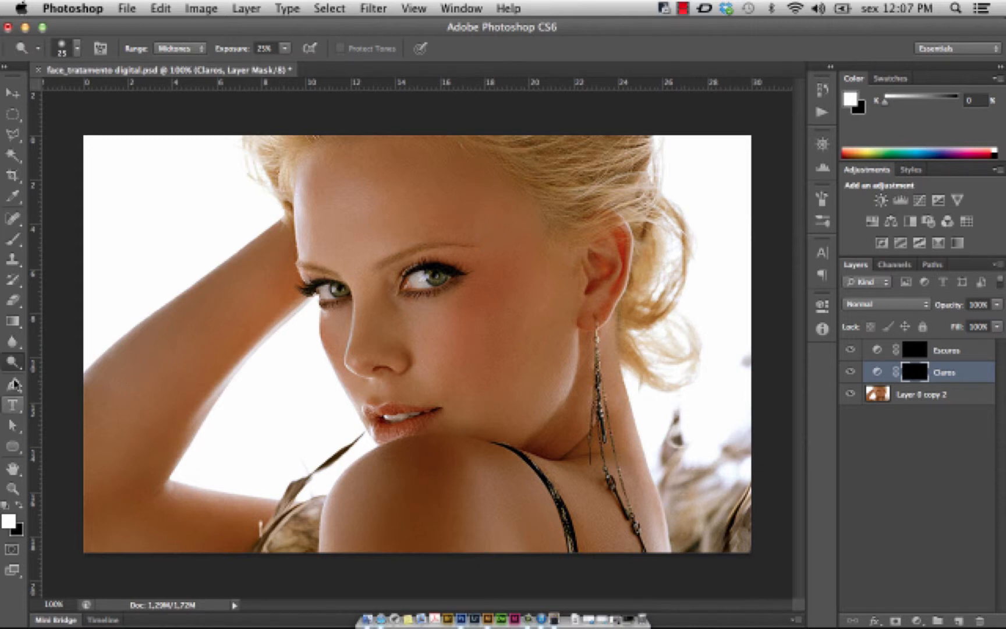
# Choose the Brush tool and set the brush size to 60 px for painting on the Claros mask.
pyautogui.click(14, 241)
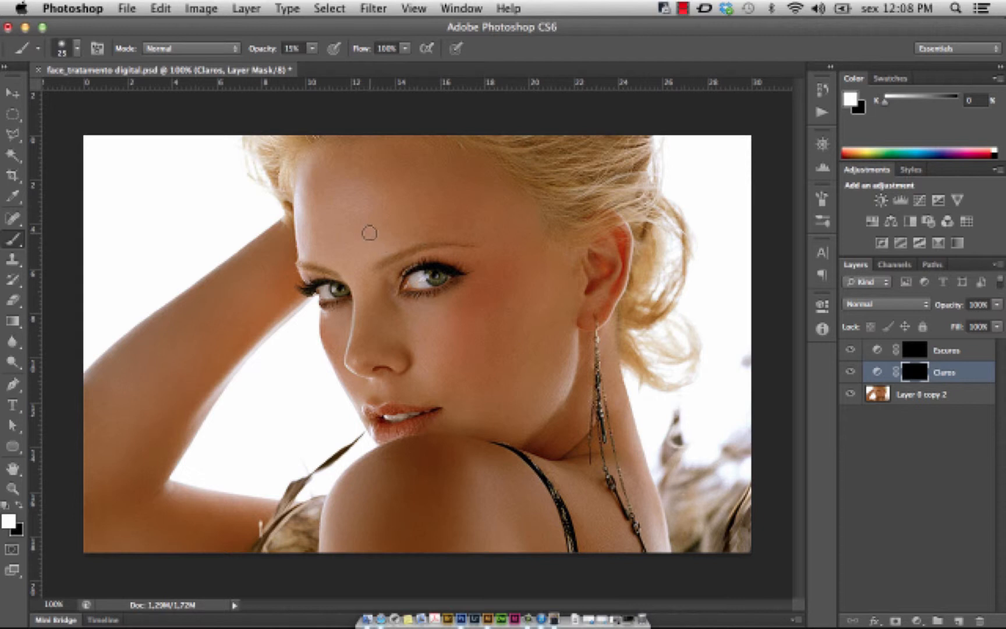
pyautogui.press(']')
pyautogui.press(']')
pyautogui.press(']')
pyautogui.press(']')
pyautogui.press(']')
pyautogui.press(']')
pyautogui.press('[')
pyautogui.press('[')
pyautogui.press('[')
pyautogui.press('[')
pyautogui.press(']')
pyautogui.press(']')
pyautogui.press(']')
pyautogui.press('[')
pyautogui.press('[')
pyautogui.press('[')
pyautogui.press('[')
pyautogui.press('[')
pyautogui.press('[')
pyautogui.press('[')
# Try painting the Claros mask white over the cheek and nose at 100% brush opacity, and refill the mask with black.
pyautogui.click(311, 50)
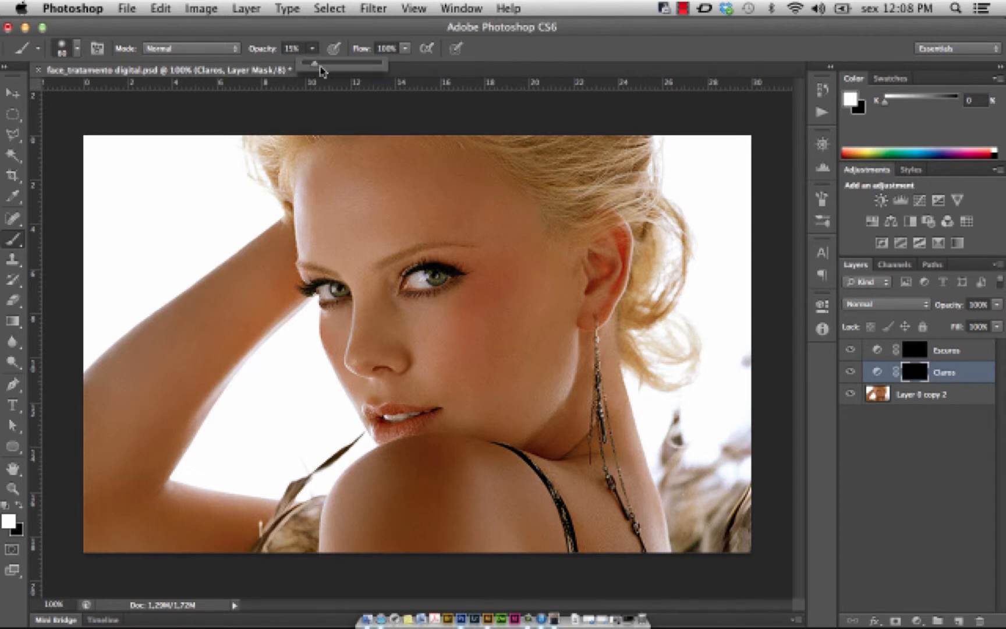
pyautogui.click(512, 46)
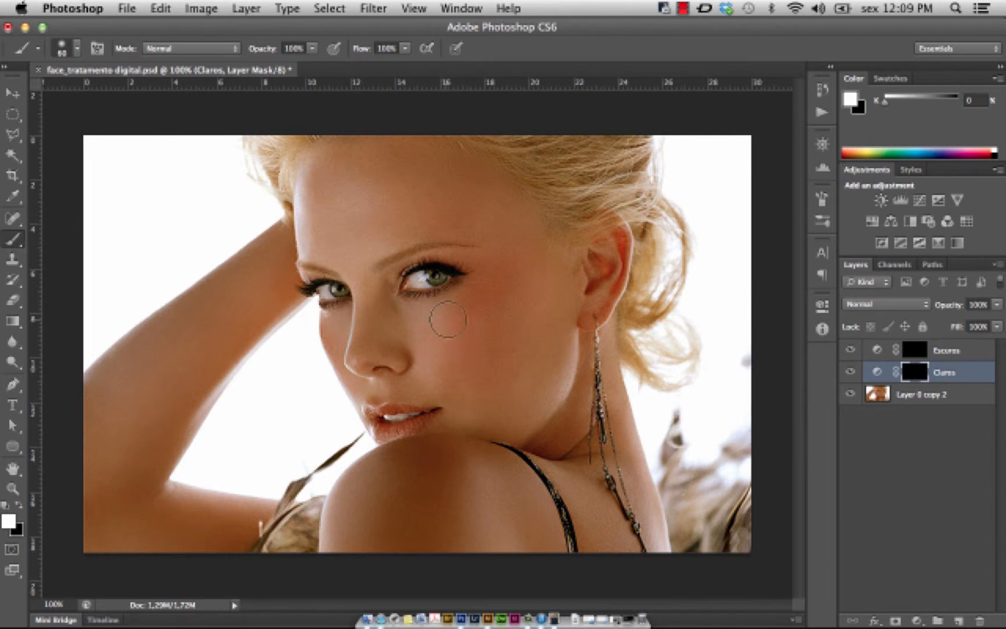
pyautogui.moveTo(442, 322)
pyautogui.mouseDown()
pyautogui.moveTo(422, 375)
pyautogui.moveTo(481, 271)
pyautogui.moveTo(417, 324)
pyautogui.moveTo(395, 316)
pyautogui.moveTo(380, 290)
pyautogui.moveTo(396, 274)
pyautogui.mouseUp()
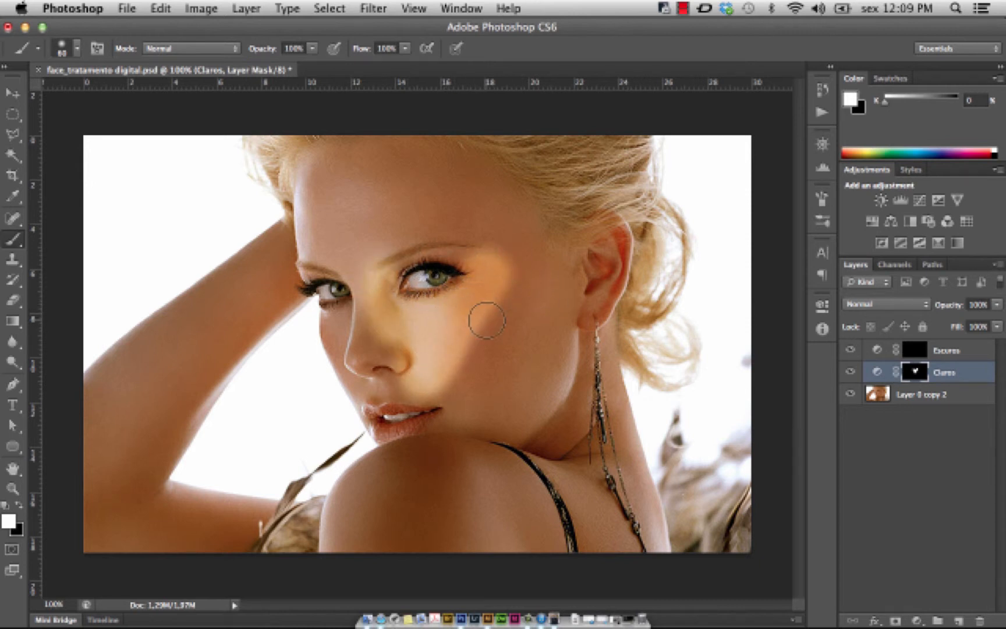
pyautogui.press('super+BackSpace')
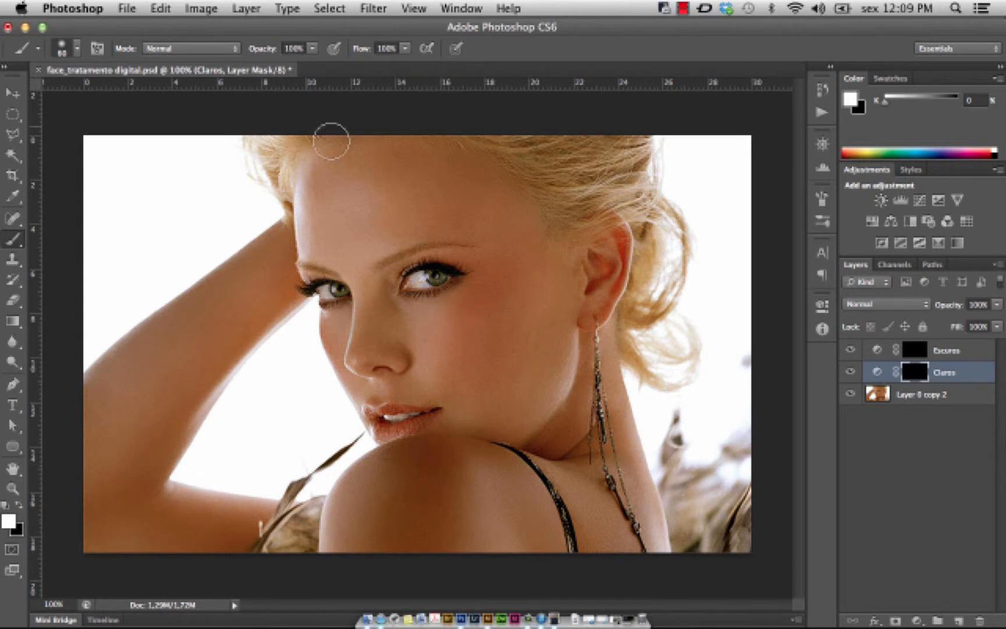
# Set the brush opacity to 10% and paint white on the Claros mask to lighten the forehead and nose highlights.
pyautogui.click(315, 49)
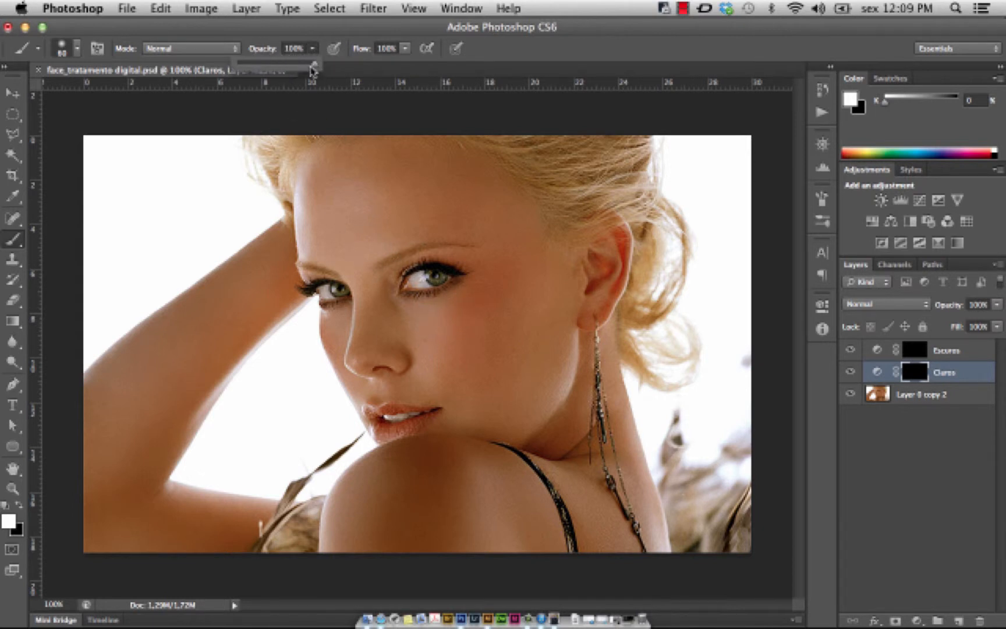
pyautogui.moveTo(251, 74); pyautogui.dragTo(243, 70)
pyautogui.moveTo(251, 73); pyautogui.dragTo(245, 69)
pyautogui.click(550, 57)
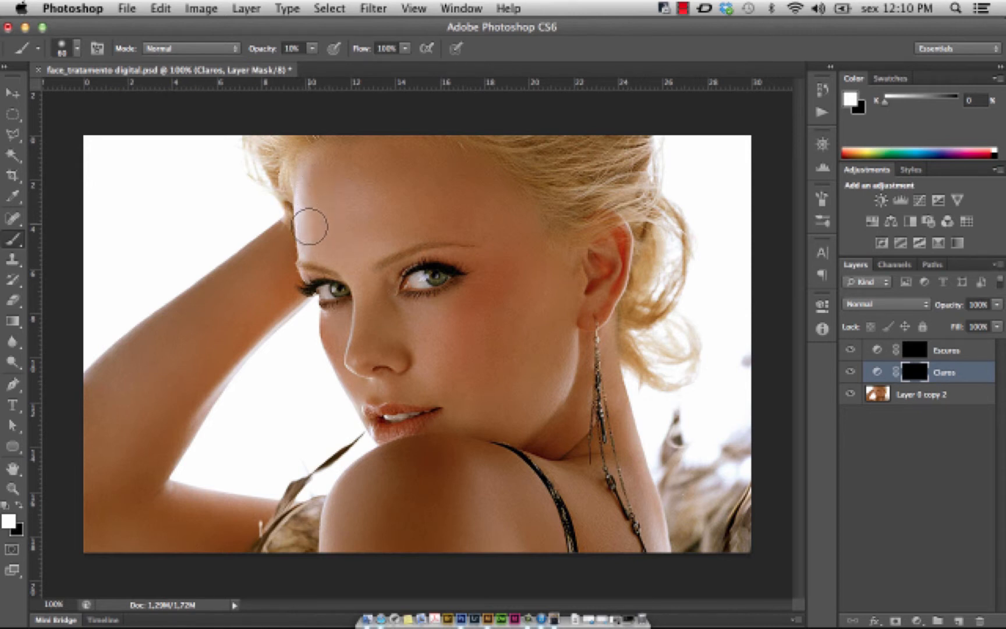
pyautogui.moveTo(310, 226)
pyautogui.mouseDown()
pyautogui.moveTo(347, 206)
pyautogui.moveTo(347, 194)
pyautogui.moveTo(370, 243)
pyautogui.moveTo(355, 207)
pyautogui.moveTo(335, 196)
pyautogui.moveTo(358, 267)
pyautogui.moveTo(363, 217)
pyautogui.moveTo(371, 237)
pyautogui.moveTo(367, 198)
pyautogui.moveTo(362, 346)
pyautogui.moveTo(371, 300)
pyautogui.moveTo(359, 354)
pyautogui.moveTo(367, 295)
pyautogui.moveTo(361, 353)
pyautogui.moveTo(396, 349)
pyautogui.moveTo(361, 255)
pyautogui.moveTo(371, 199)
pyautogui.moveTo(353, 210)
pyautogui.moveTo(358, 222)
pyautogui.moveTo(322, 193)
pyautogui.moveTo(375, 245)
pyautogui.moveTo(354, 347)
pyautogui.moveTo(377, 240)
pyautogui.moveTo(323, 196)
pyautogui.moveTo(299, 197)
pyautogui.moveTo(331, 200)
pyautogui.moveTo(364, 248)
pyautogui.moveTo(350, 350)
pyautogui.moveTo(370, 318)
pyautogui.moveTo(344, 197)
pyautogui.moveTo(370, 222)
pyautogui.moveTo(362, 343)
pyautogui.mouseUp()
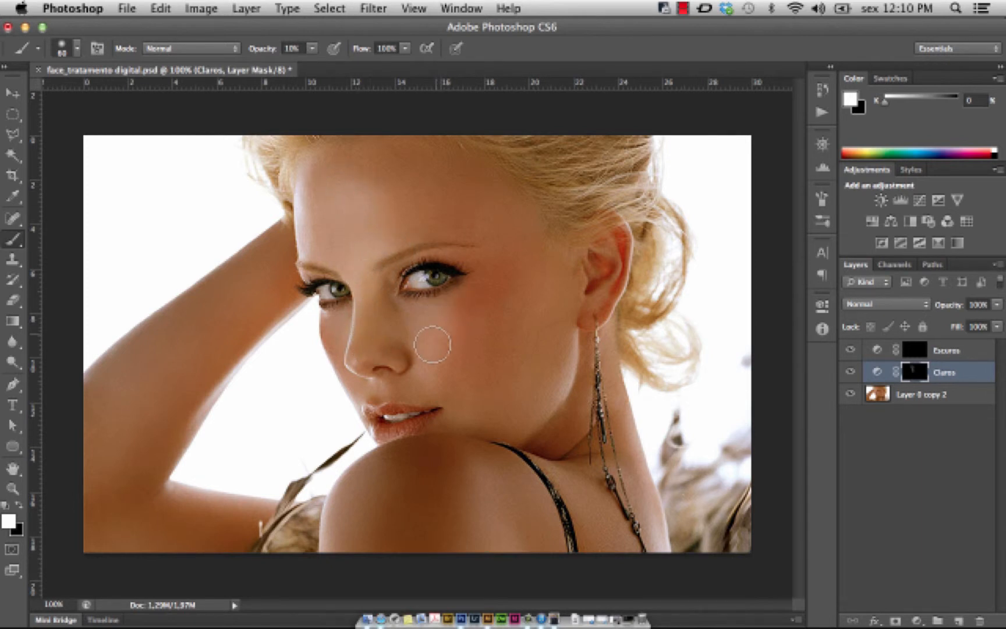
# Paint white on the Claros mask with the 60 px brush to lighten the cheek, jawline and neck.
pyautogui.moveTo(428, 385)
pyautogui.mouseDown()
pyautogui.moveTo(458, 318)
pyautogui.moveTo(445, 328)
pyautogui.moveTo(432, 382)
pyautogui.moveTo(465, 323)
pyautogui.moveTo(456, 361)
pyautogui.moveTo(430, 383)
pyautogui.moveTo(476, 333)
pyautogui.moveTo(461, 375)
pyautogui.moveTo(494, 340)
pyautogui.moveTo(452, 377)
pyautogui.moveTo(480, 336)
pyautogui.moveTo(440, 356)
pyautogui.moveTo(439, 367)
pyautogui.moveTo(477, 337)
pyautogui.moveTo(457, 380)
pyautogui.moveTo(502, 349)
pyautogui.moveTo(607, 336)
pyautogui.moveTo(541, 323)
pyautogui.moveTo(551, 322)
pyautogui.moveTo(556, 369)
pyautogui.moveTo(568, 356)
pyautogui.moveTo(558, 395)
pyautogui.moveTo(573, 361)
pyautogui.moveTo(556, 395)
pyautogui.moveTo(575, 346)
pyautogui.mouseUp()
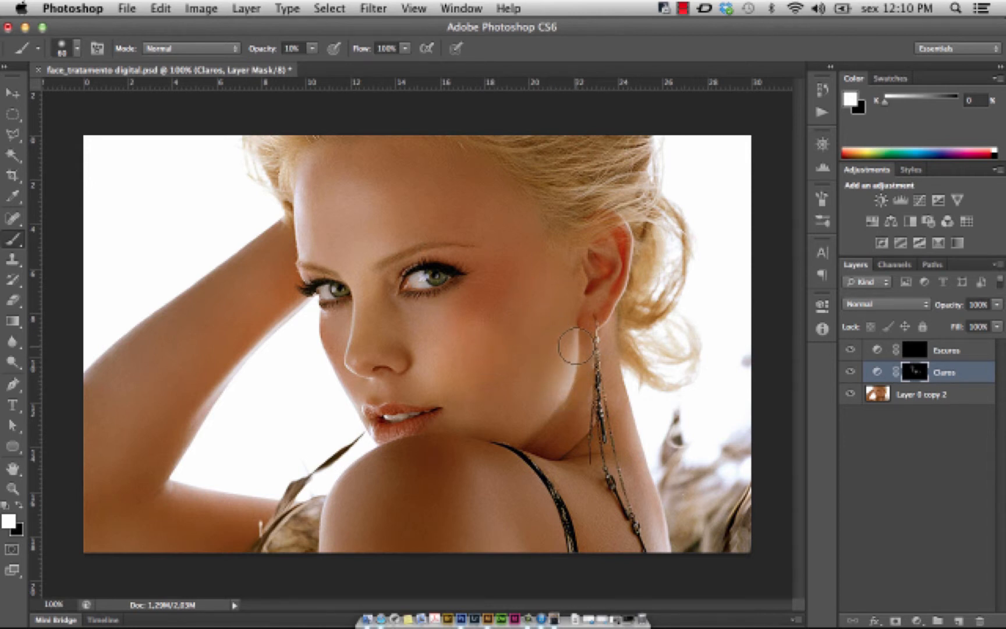
pyautogui.moveTo(559, 385); pyautogui.dragTo(552, 399)
pyautogui.moveTo(596, 456)
pyautogui.mouseDown()
pyautogui.moveTo(588, 426)
pyautogui.moveTo(597, 343)
pyautogui.mouseUp()
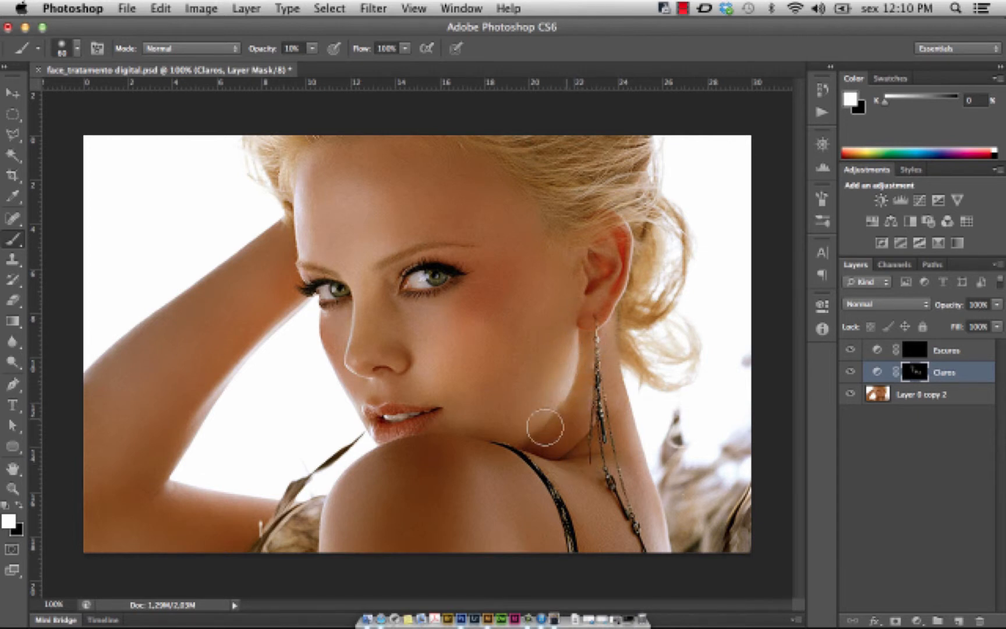
pyautogui.moveTo(640, 476)
pyautogui.mouseDown()
pyautogui.moveTo(668, 552)
pyautogui.moveTo(620, 431)
pyautogui.mouseUp()
pyautogui.moveTo(605, 357)
pyautogui.mouseDown()
pyautogui.moveTo(609, 331)
pyautogui.moveTo(616, 431)
pyautogui.mouseUp()
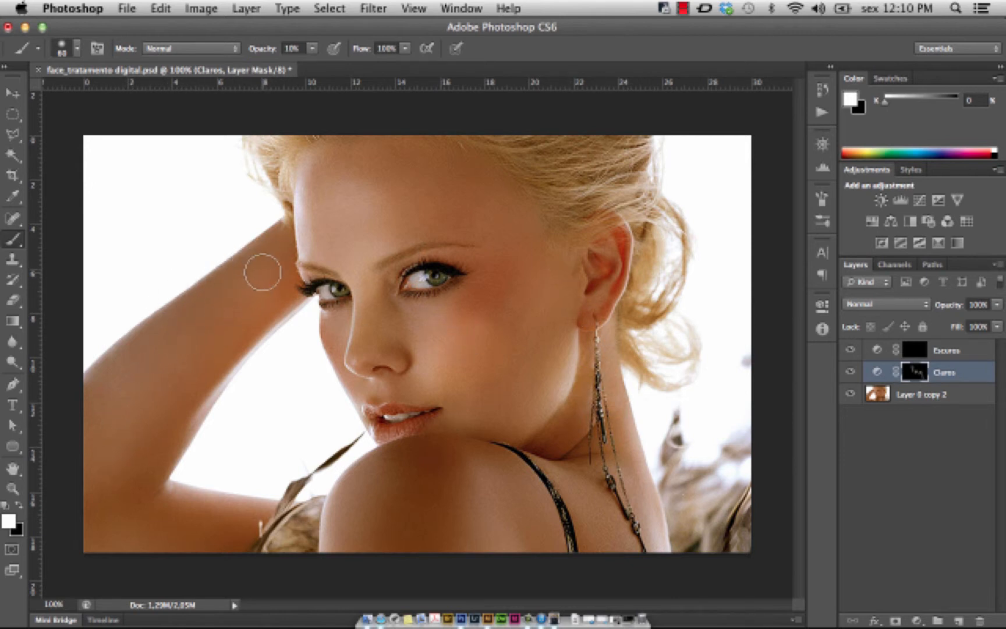
# Enlarge the brush to 100 px and paint white on the Claros mask to lighten the raised arm.
pyautogui.press(']')
pyautogui.press(']')
pyautogui.press(']')
pyautogui.press(']')
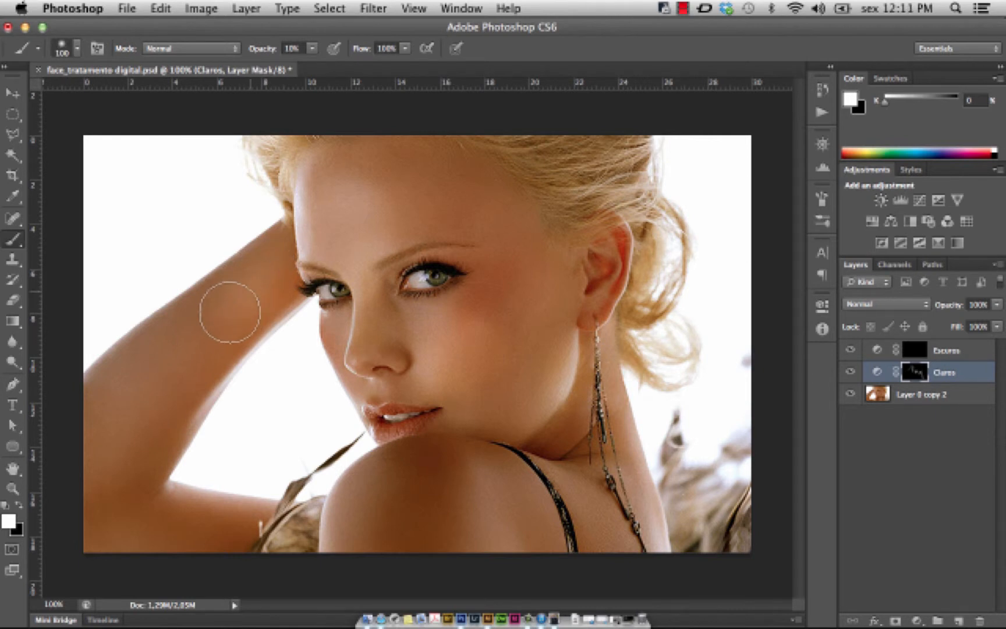
pyautogui.moveTo(161, 363)
pyautogui.mouseDown()
pyautogui.moveTo(119, 426)
pyautogui.moveTo(184, 340)
pyautogui.moveTo(251, 282)
pyautogui.moveTo(152, 372)
pyautogui.moveTo(109, 450)
pyautogui.moveTo(254, 285)
pyautogui.moveTo(128, 405)
pyautogui.moveTo(132, 390)
pyautogui.moveTo(184, 517)
pyautogui.moveTo(145, 510)
pyautogui.moveTo(134, 530)
pyautogui.moveTo(185, 551)
pyautogui.moveTo(127, 537)
pyautogui.moveTo(198, 553)
pyautogui.moveTo(161, 540)
pyautogui.moveTo(199, 562)
pyautogui.moveTo(183, 546)
pyautogui.moveTo(221, 549)
pyautogui.moveTo(122, 552)
pyautogui.moveTo(135, 543)
pyautogui.moveTo(109, 529)
pyautogui.mouseUp()
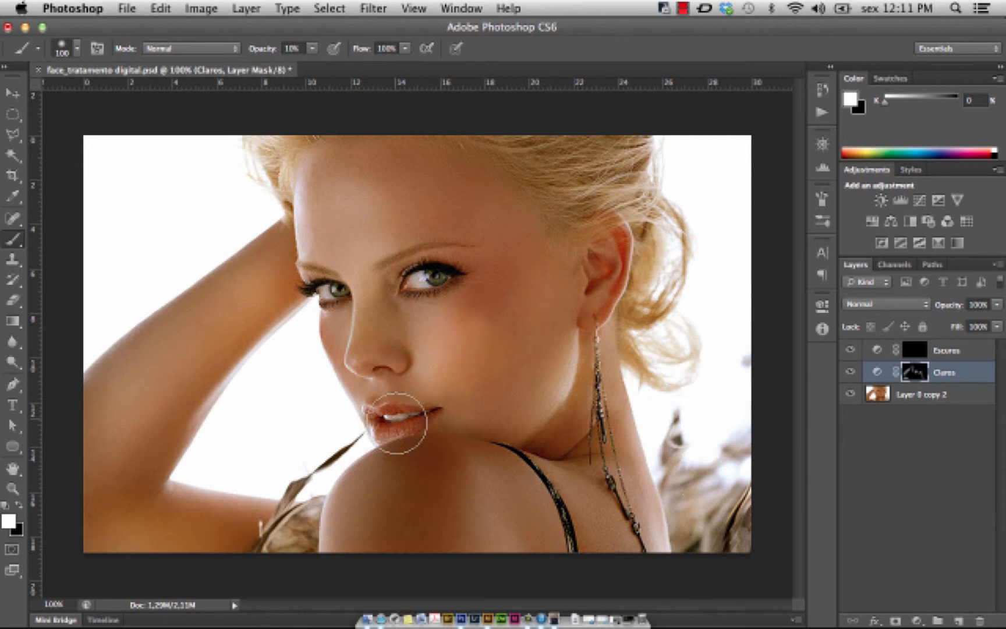
# Reduce the brush to 25 px and paint white on the Claros mask along the outer edge of the ear.
pyautogui.press('[')
pyautogui.press('[')
pyautogui.press('[')
pyautogui.press('[')
pyautogui.press('[')
pyautogui.press('[')
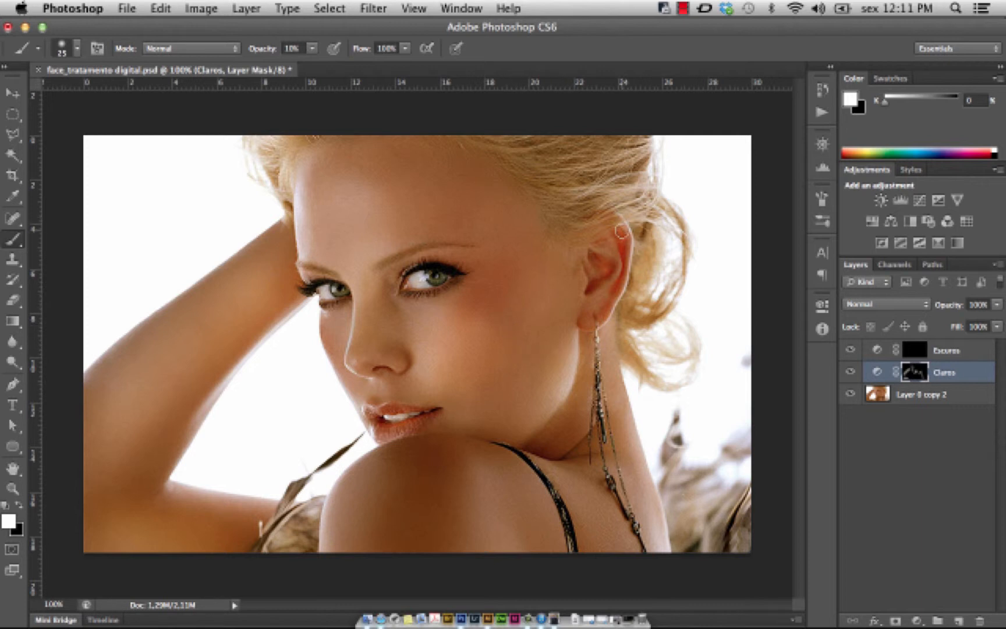
pyautogui.moveTo(628, 260); pyautogui.dragTo(620, 294)
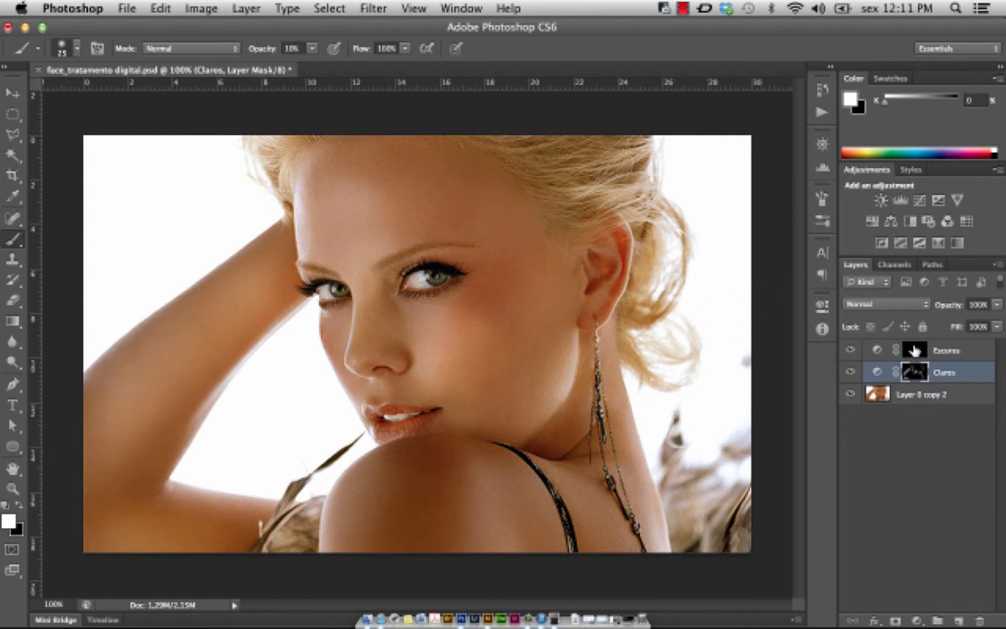
# Paint white on the Escuros mask with a 100 px brush to darken the upper forehead, temple and shoulder.
pyautogui.click(917, 353)
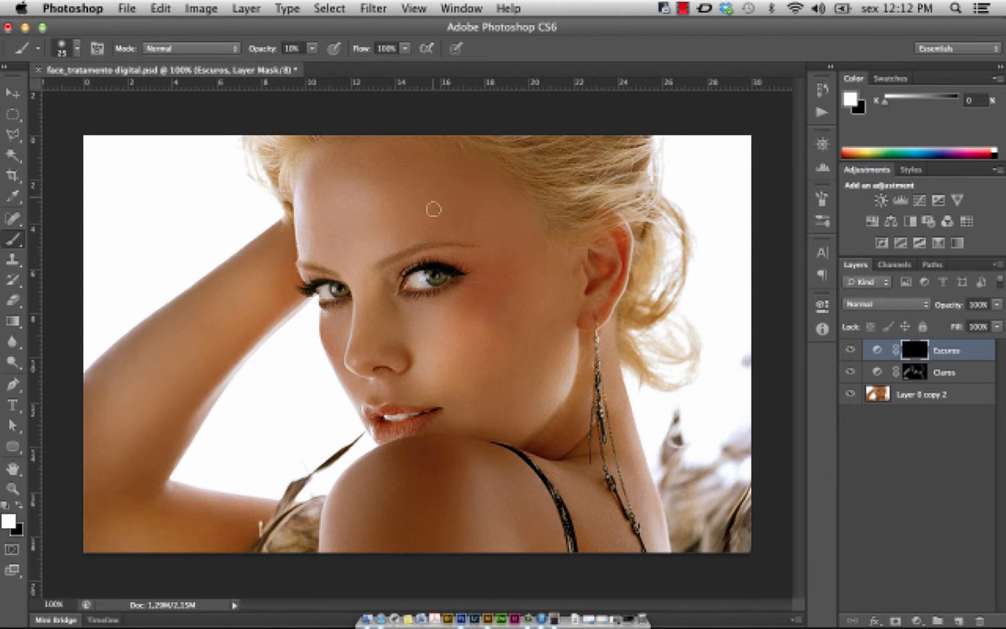
pyautogui.press(']')
pyautogui.press(']')
pyautogui.press(']')
pyautogui.press(']')
pyautogui.press(']')
pyautogui.press(']')
pyautogui.press(']')
pyautogui.press(']')
pyautogui.moveTo(415, 164)
pyautogui.mouseDown()
pyautogui.moveTo(388, 157)
pyautogui.moveTo(492, 184)
pyautogui.moveTo(451, 166)
pyautogui.moveTo(425, 164)
pyautogui.moveTo(515, 209)
pyautogui.mouseUp()
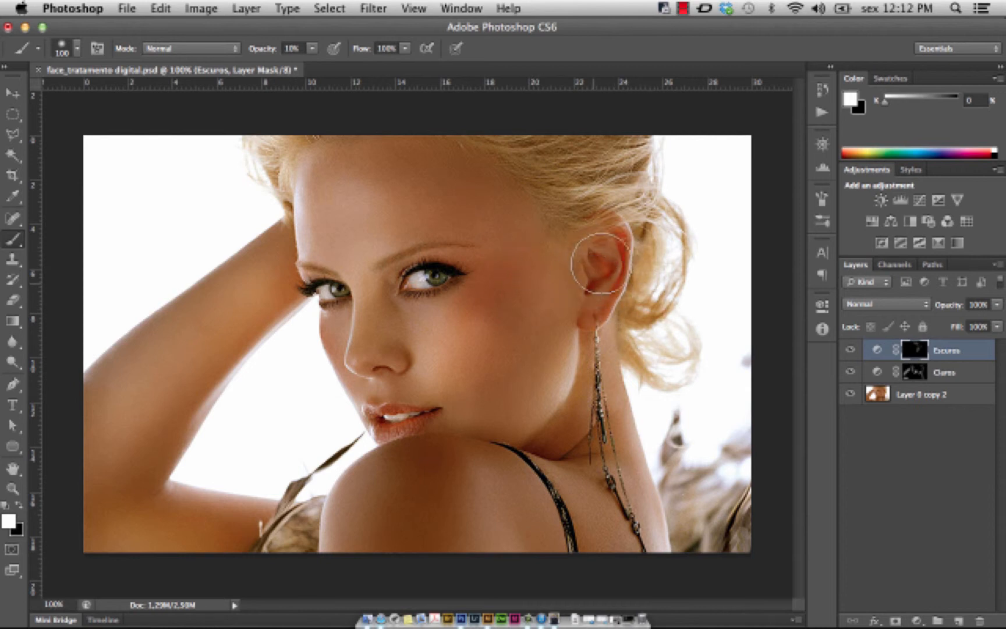
pyautogui.moveTo(417, 482); pyautogui.dragTo(432, 474)
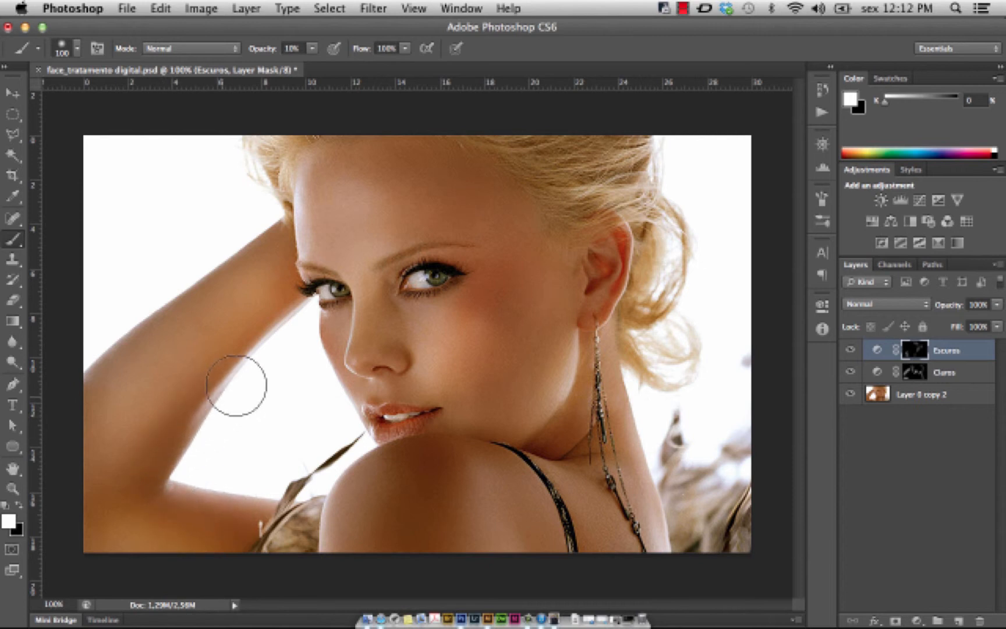
# Reduce the brush to 60 px and paint white on the Escuros mask to deepen the shadow under the jaw.
pyautogui.press('[')
pyautogui.press('[')
pyautogui.press('[')
pyautogui.press('[')
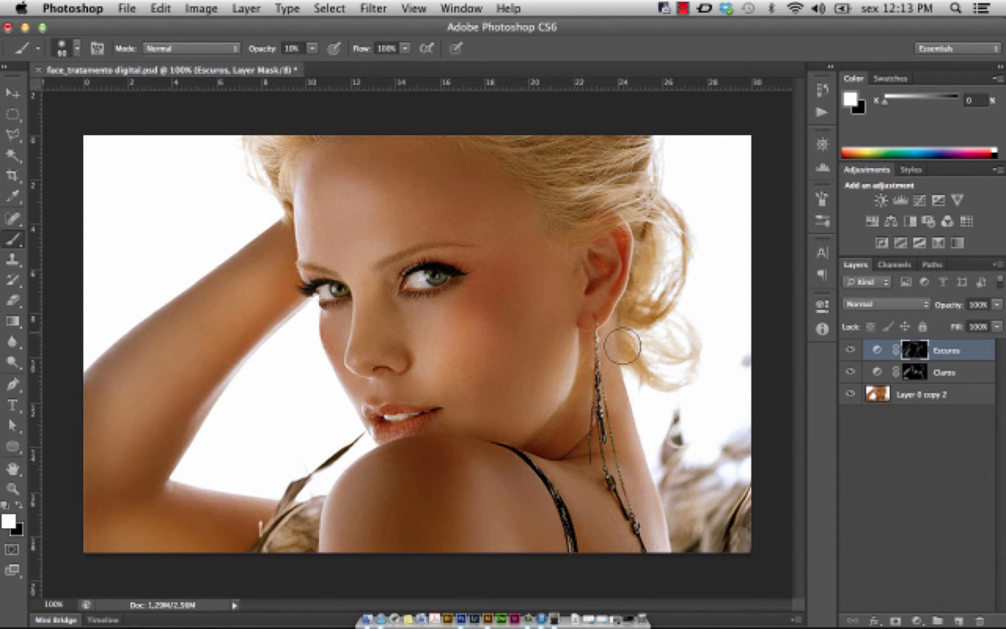
pyautogui.moveTo(564, 433)
pyautogui.mouseDown()
pyautogui.moveTo(544, 446)
pyautogui.moveTo(580, 409)
pyautogui.mouseUp()
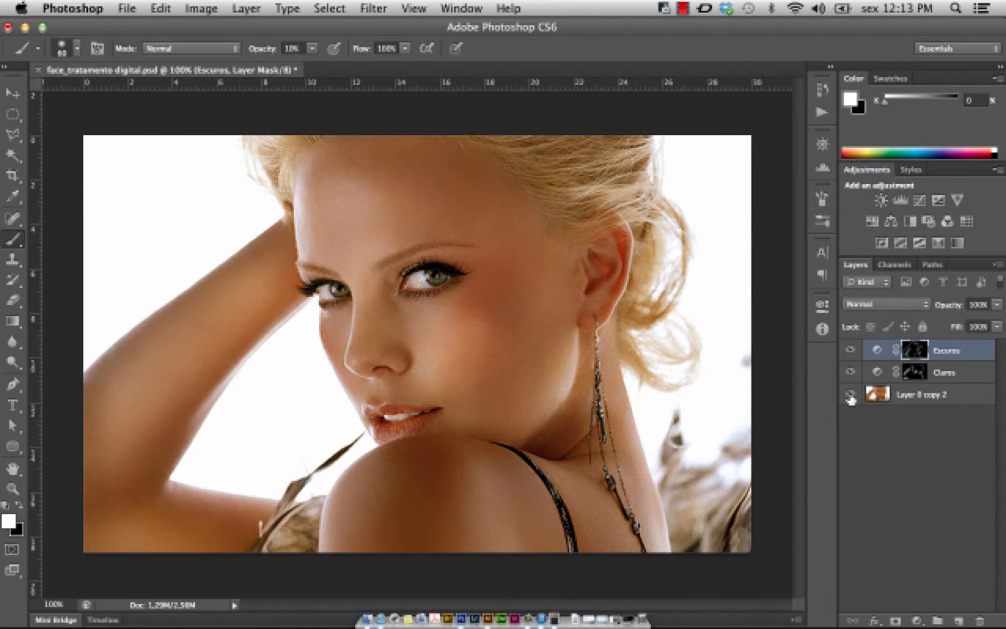
# Compare the portrait with and without the Escuros and Claros layers by toggling the visibility of everything above Layer 0 copy 2.
pyautogui.click(852, 396)
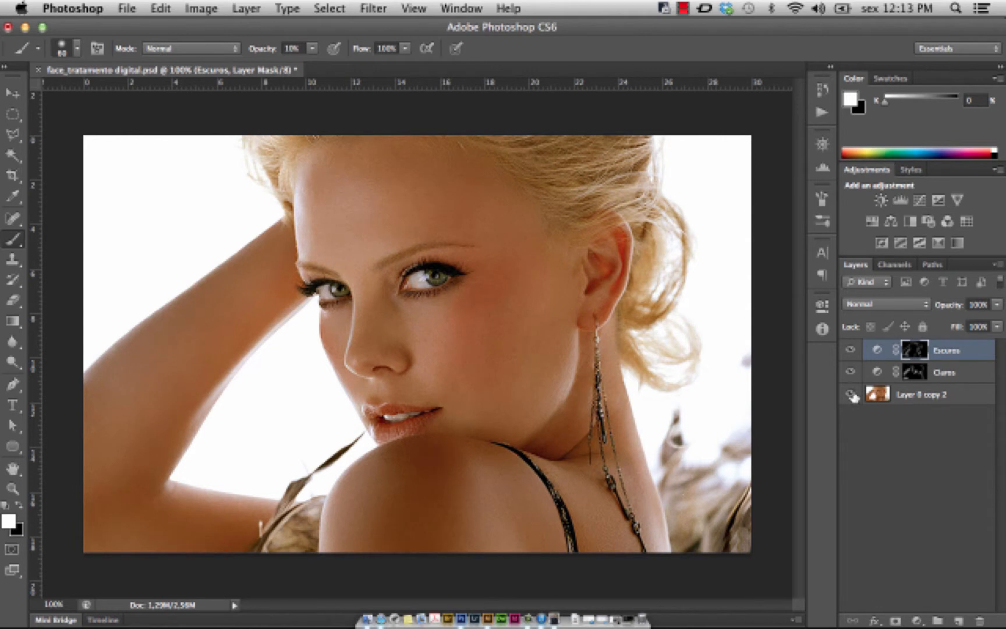
pyautogui.click(851, 396)
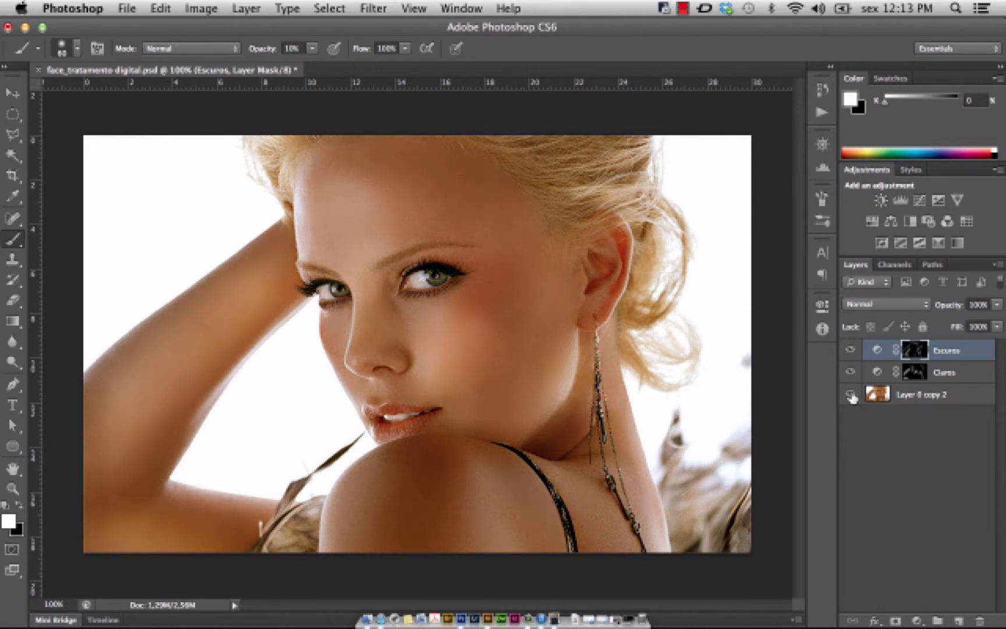
pyautogui.keyDown('alt'); pyautogui.click(851, 396); pyautogui.keyUp('alt')
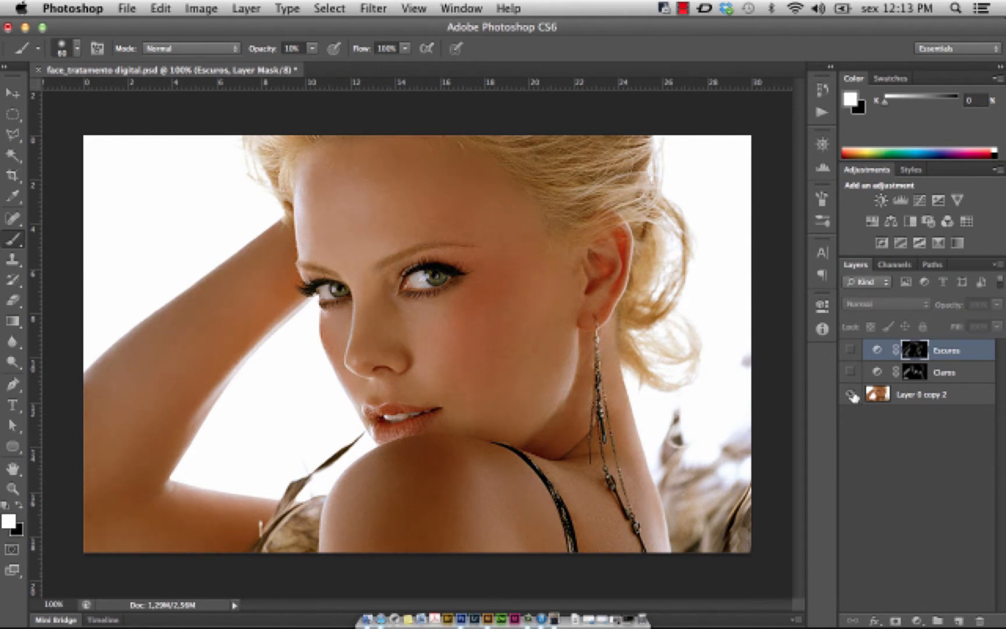
pyautogui.keyDown('alt'); pyautogui.click(852, 395); pyautogui.keyUp('alt')
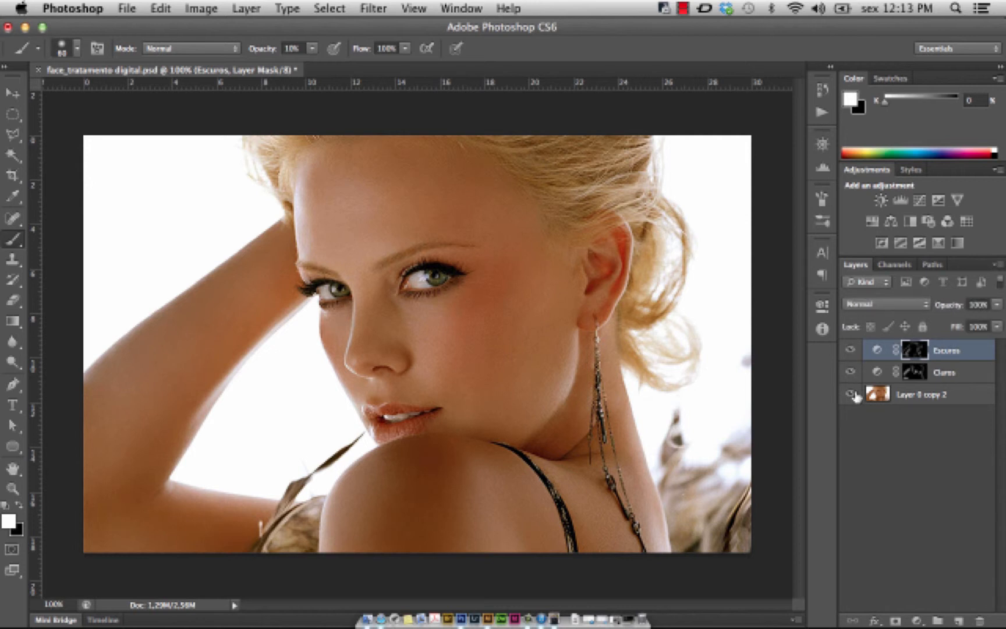
pyautogui.keyDown('alt'); pyautogui.click(854, 396); pyautogui.keyUp('alt')
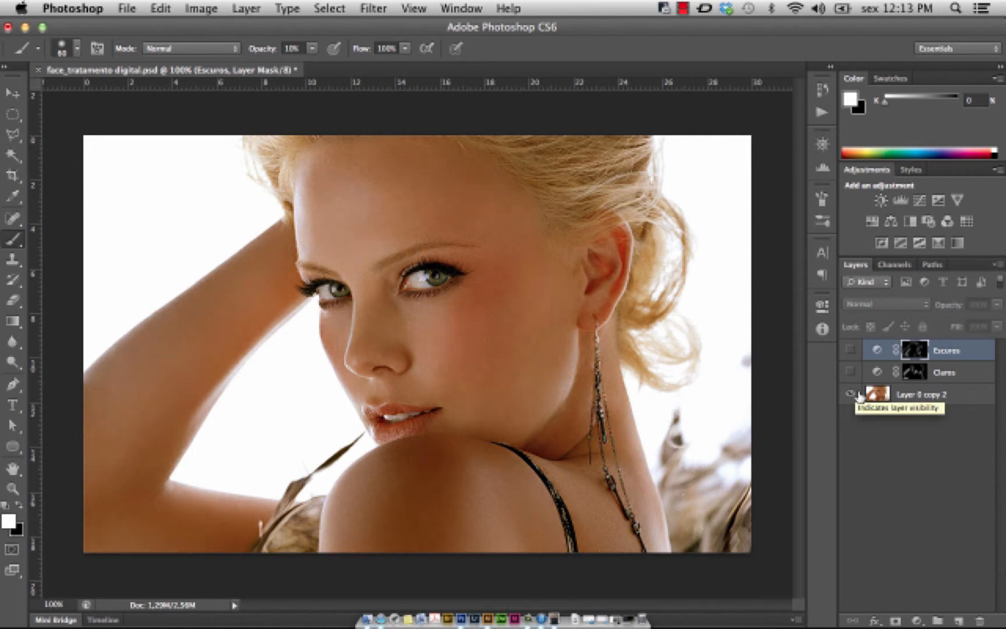
pyautogui.keyDown('alt'); pyautogui.click(858, 396); pyautogui.keyUp('alt')
pyautogui.keyDown('alt'); pyautogui.click(859, 397); pyautogui.keyUp('alt')
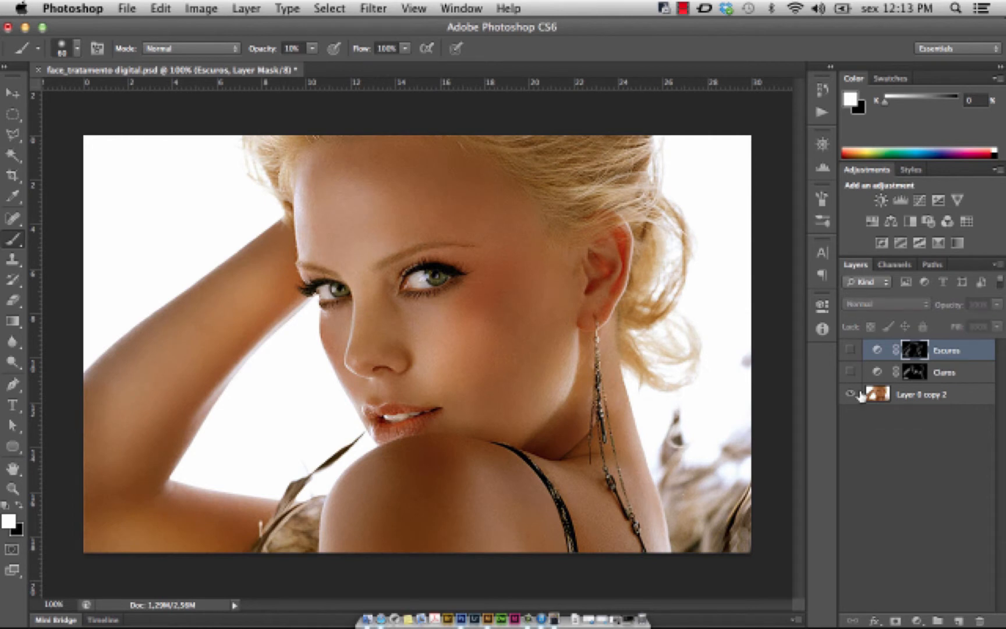
pyautogui.keyDown('alt'); pyautogui.click(859, 397); pyautogui.keyUp('alt')
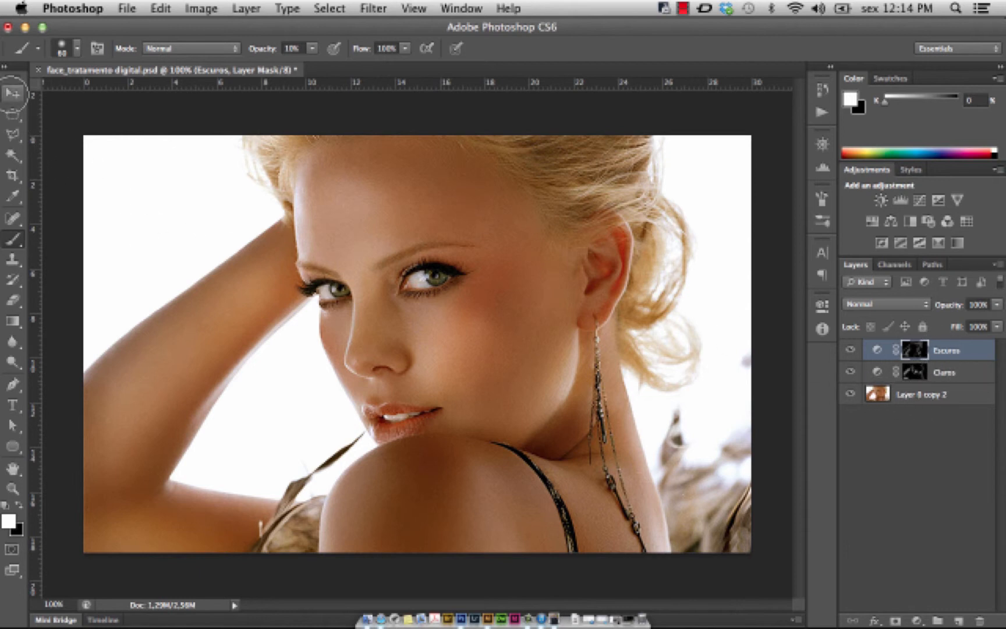
# Add a Vibrance adjustment layer directly above Layer 0 copy 2 and set its vibrance to -34.
pyautogui.click(13, 94)
pyautogui.click(920, 396)
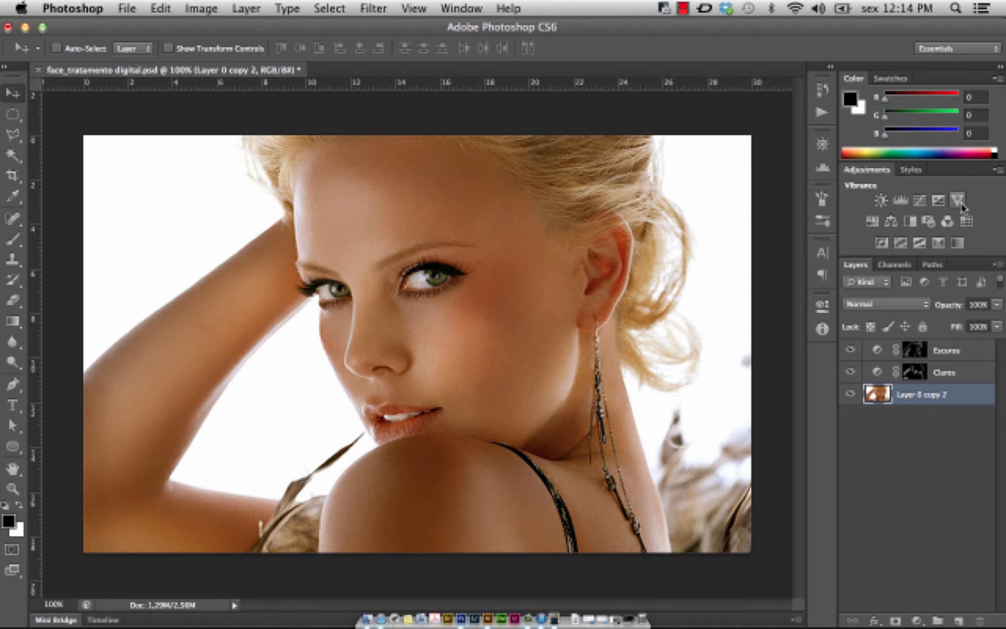
pyautogui.click(957, 201)
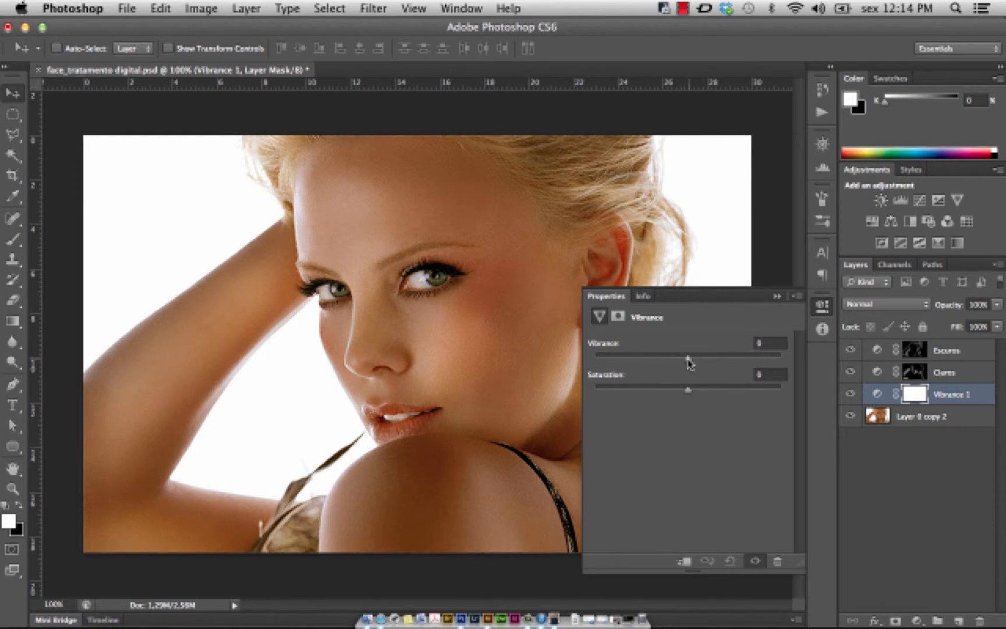
pyautogui.moveTo(687, 358); pyautogui.dragTo(648, 360)
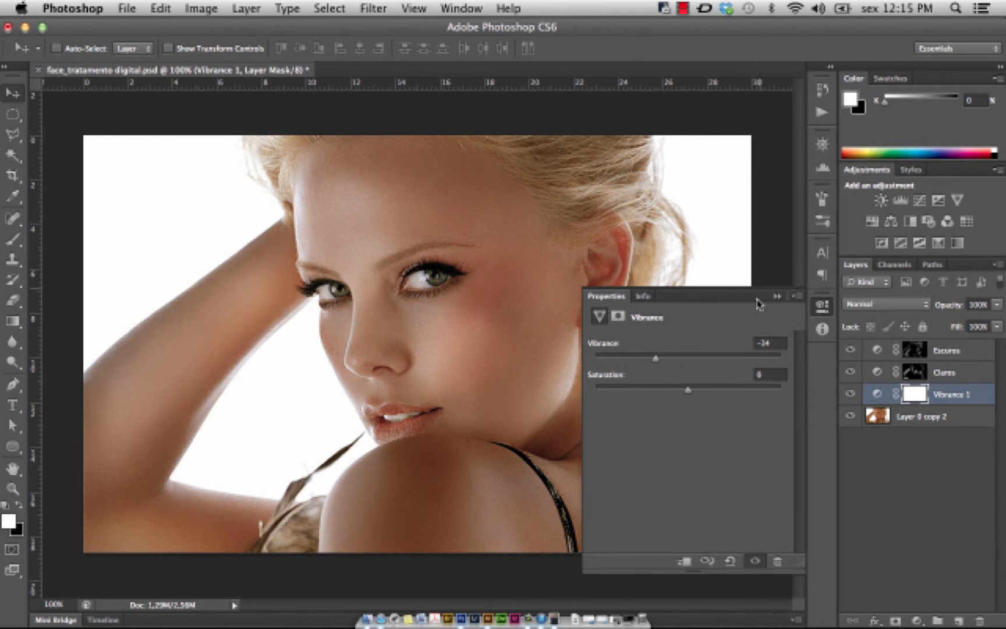
pyautogui.click(777, 296)
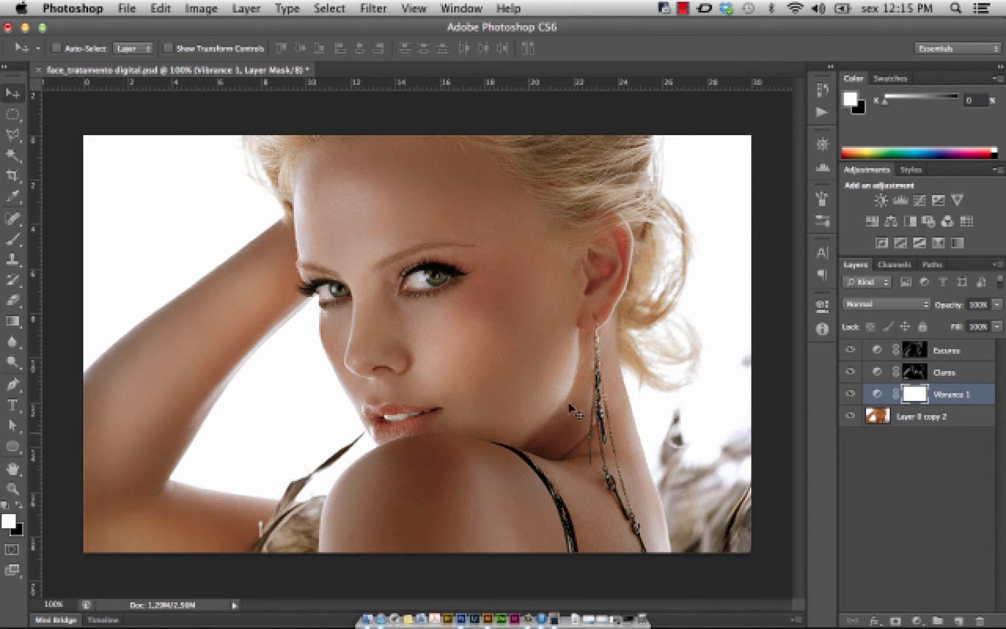
# Compare the portrait before and after all three adjustment layers by showing Layer 0 copy 2 alone and restoring the others.
pyautogui.keyDown('alt'); pyautogui.click(850, 416); pyautogui.keyUp('alt')
pyautogui.keyDown('alt'); pyautogui.click(850, 417); pyautogui.keyUp('alt')
pyautogui.keyDown('alt'); pyautogui.click(850, 417); pyautogui.keyUp('alt')
pyautogui.keyDown('alt'); pyautogui.click(850, 416); pyautogui.keyUp('alt')
pyautogui.keyDown('alt'); pyautogui.click(850, 417); pyautogui.keyUp('alt')
pyautogui.keyDown('alt'); pyautogui.click(850, 416); pyautogui.keyUp('alt')
# Paint white on the Claros mask with a 9 px brush at 10% opacity to brighten the irises of both eyes.
pyautogui.press('super+equal')
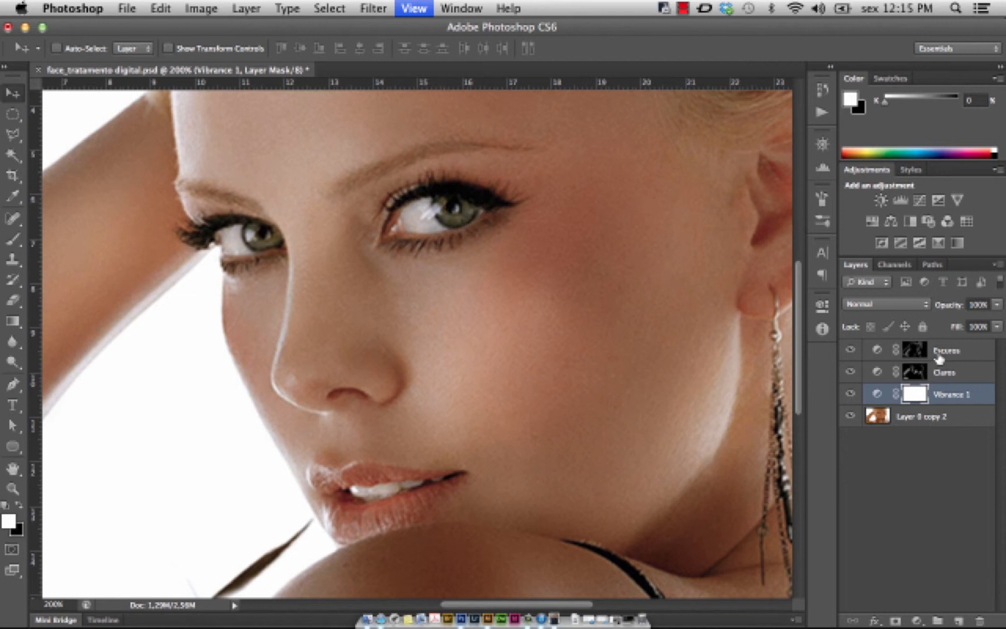
pyautogui.click(917, 375)
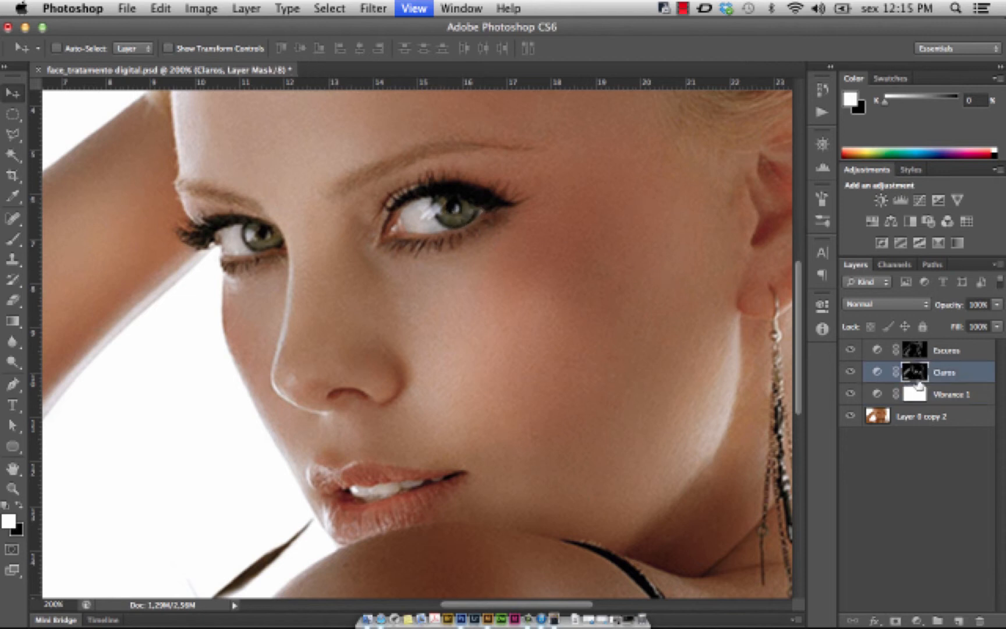
pyautogui.click(15, 243)
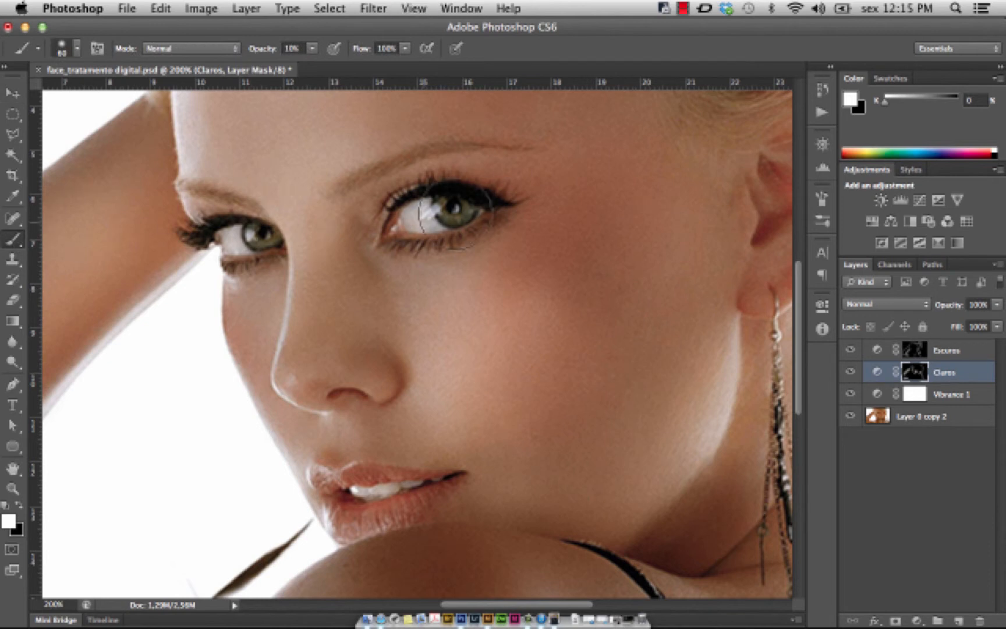
pyautogui.press('[')
pyautogui.press('[')
pyautogui.press('[')
pyautogui.press('[')
pyautogui.press('[')
pyautogui.press('[')
pyautogui.moveTo(444, 216)
pyautogui.mouseDown()
pyautogui.moveTo(459, 222)
pyautogui.moveTo(466, 210)
pyautogui.moveTo(467, 220)
pyautogui.moveTo(445, 221)
pyautogui.moveTo(441, 205)
pyautogui.moveTo(443, 216)
pyautogui.moveTo(468, 213)
pyautogui.mouseUp()
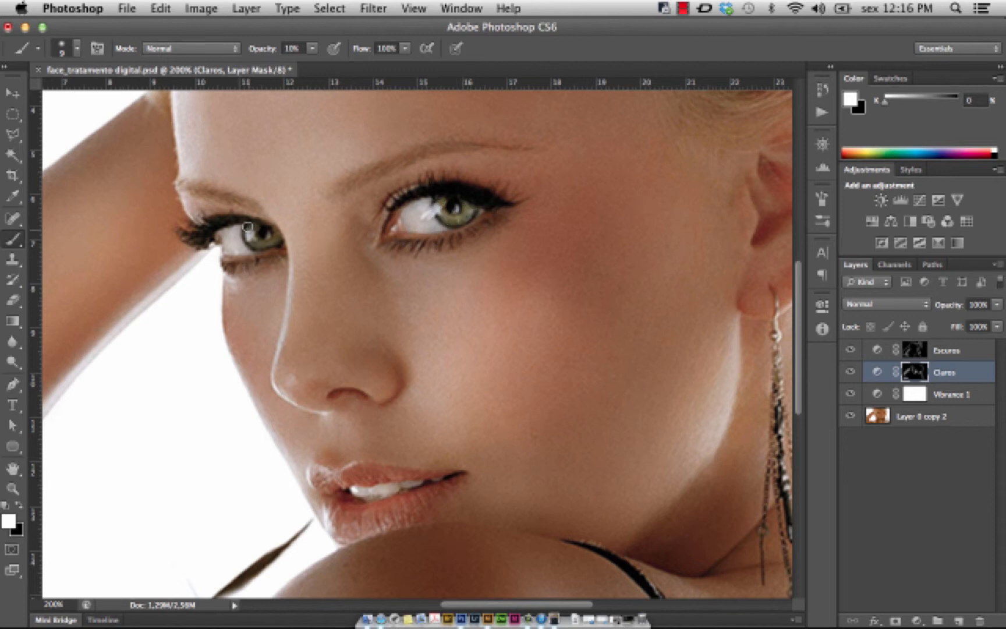
pyautogui.moveTo(247, 227)
pyautogui.mouseDown()
pyautogui.moveTo(264, 244)
pyautogui.moveTo(279, 238)
pyautogui.moveTo(258, 247)
pyautogui.mouseUp()
pyautogui.moveTo(271, 237)
pyautogui.mouseDown()
pyautogui.moveTo(258, 243)
pyautogui.moveTo(268, 245)
pyautogui.mouseUp()
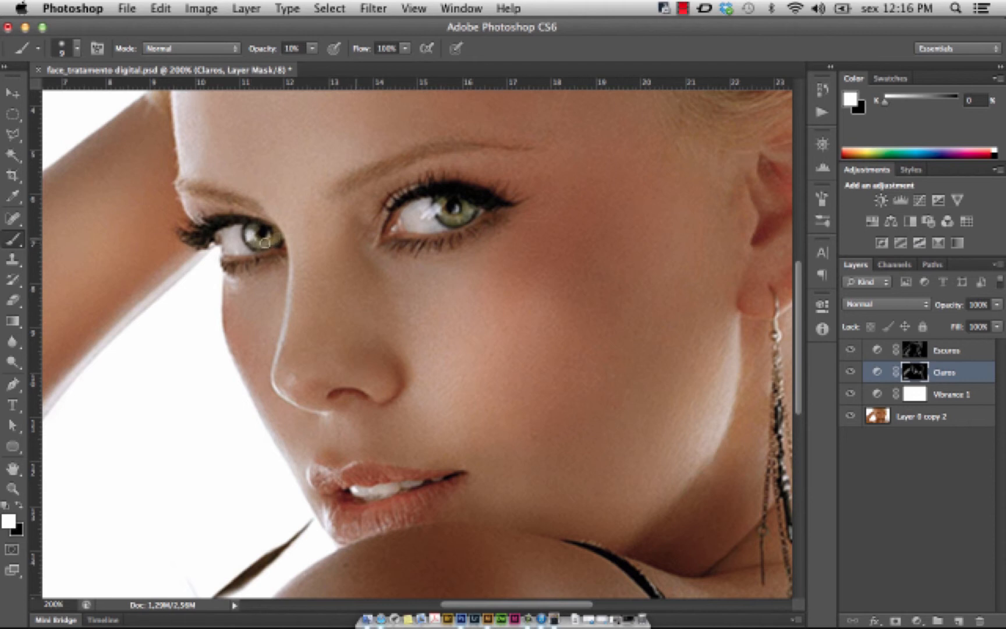
# Set the brush opacity to 46% and paint white on the Escuros mask to darken both eyebrows.
pyautogui.doubleClick(945, 350)
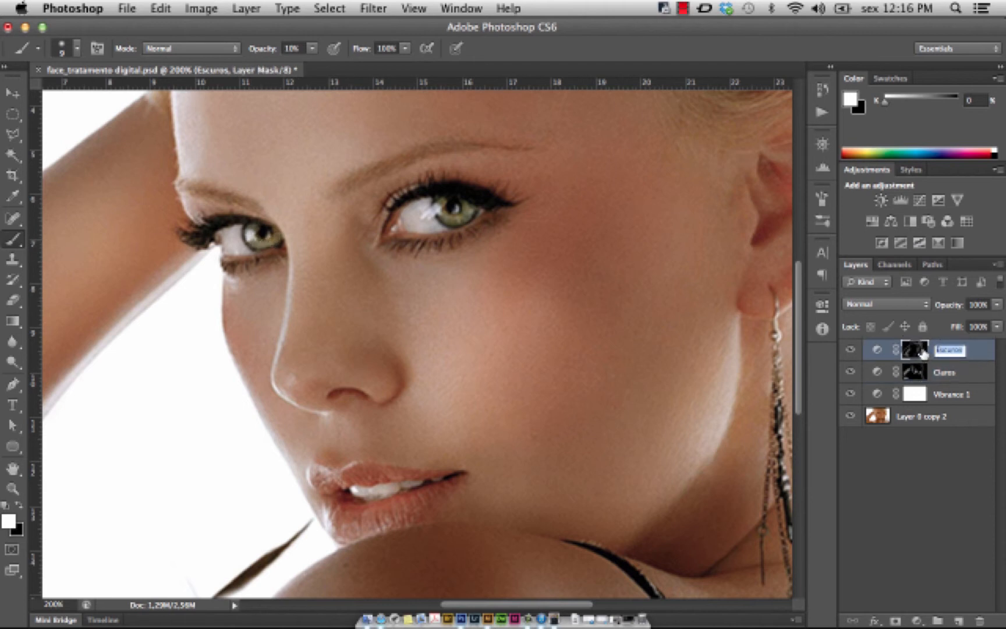
pyautogui.press('Return')
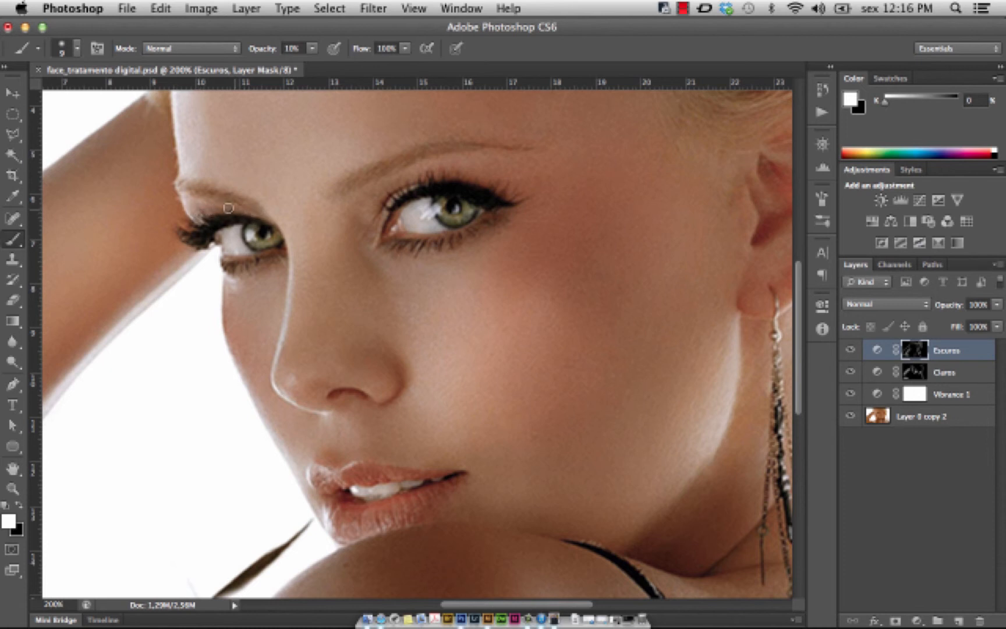
pyautogui.click(312, 49)
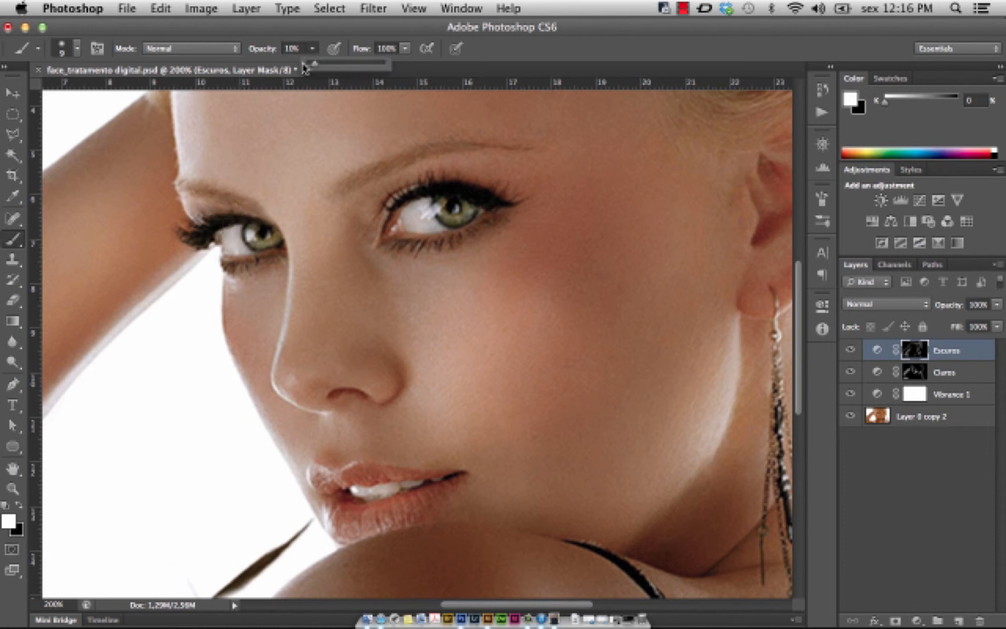
pyautogui.moveTo(304, 68); pyautogui.dragTo(344, 64)
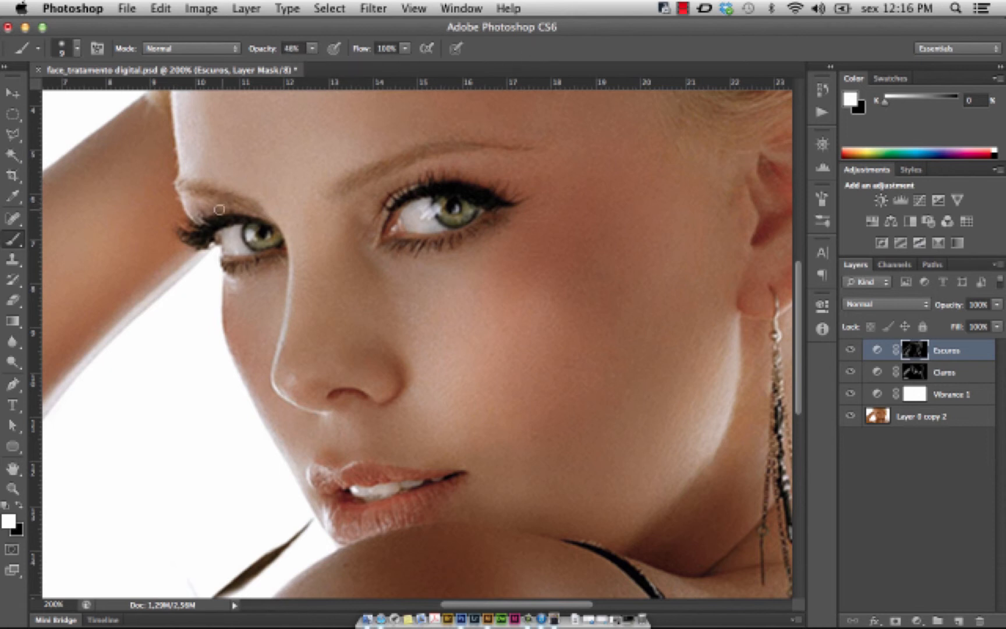
pyautogui.moveTo(219, 210)
pyautogui.mouseDown()
pyautogui.moveTo(197, 215)
pyautogui.moveTo(190, 203)
pyautogui.moveTo(271, 220)
pyautogui.mouseUp()
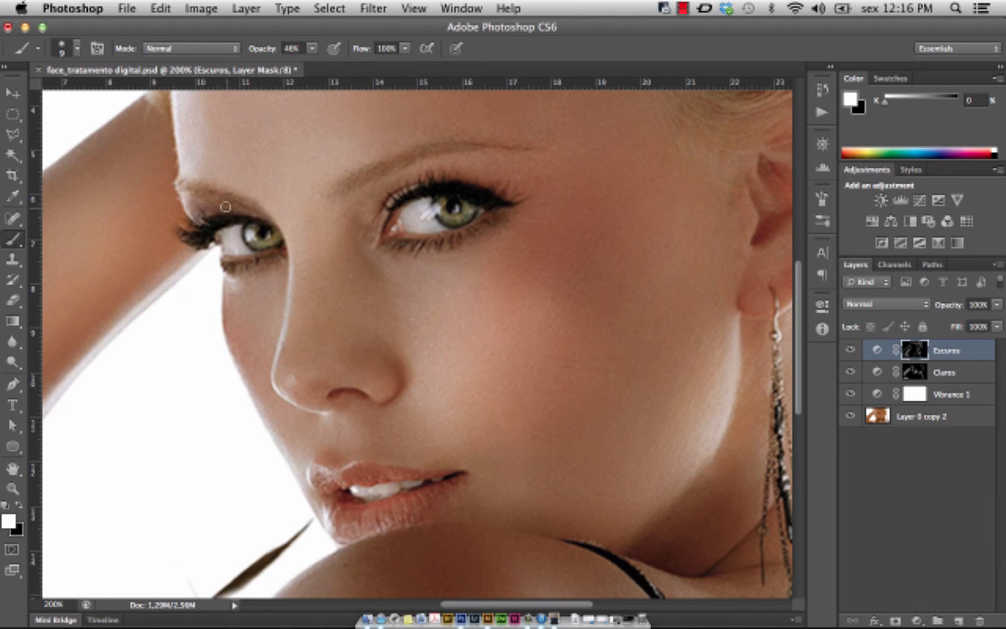
pyautogui.moveTo(191, 200)
pyautogui.mouseDown()
pyautogui.moveTo(187, 214)
pyautogui.moveTo(201, 221)
pyautogui.moveTo(213, 192)
pyautogui.moveTo(257, 213)
pyautogui.mouseUp()
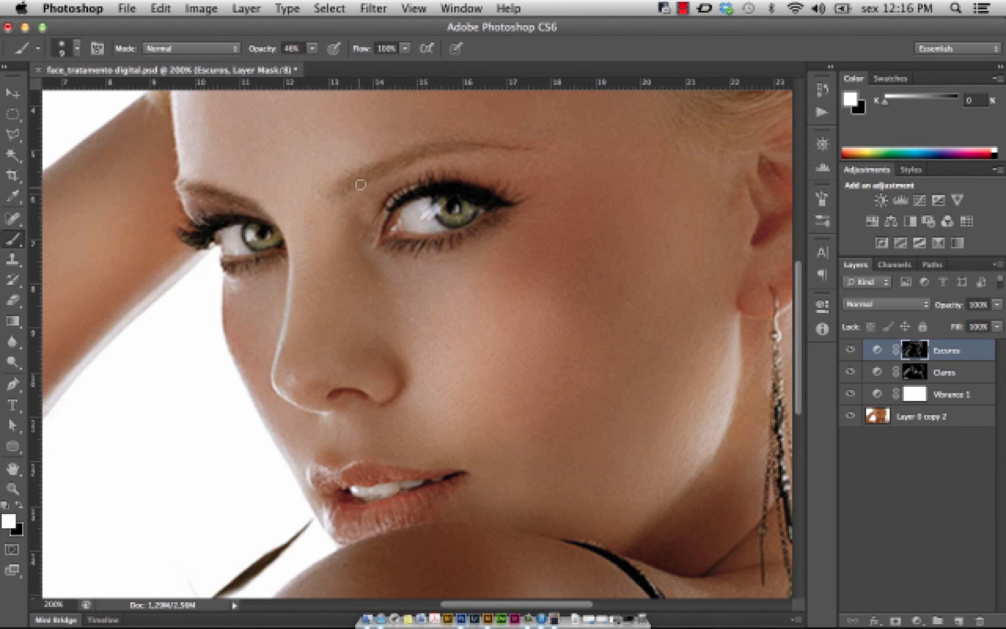
pyautogui.moveTo(373, 176)
pyautogui.mouseDown()
pyautogui.moveTo(430, 151)
pyautogui.moveTo(529, 152)
pyautogui.moveTo(444, 145)
pyautogui.moveTo(344, 184)
pyautogui.mouseUp()
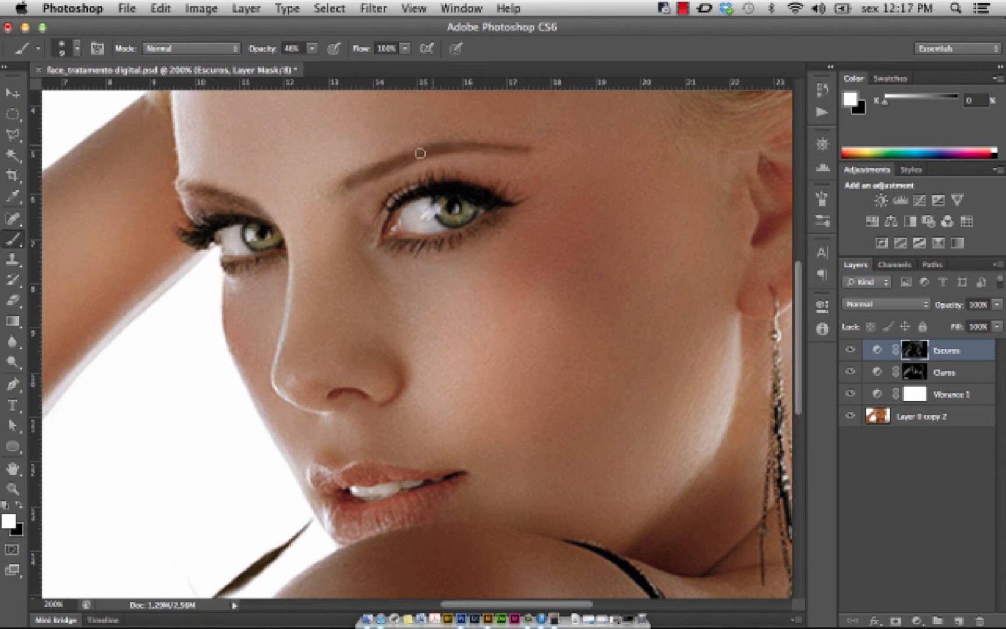
# Enlarge the brush to 25 px and paint white on the Escuros mask to darken the eyelid area below the longer eyebrow.
pyautogui.moveTo(389, 210)
pyautogui.mouseDown()
pyautogui.moveTo(416, 187)
pyautogui.moveTo(382, 210)
pyautogui.moveTo(374, 239)
pyautogui.moveTo(373, 205)
pyautogui.moveTo(395, 179)
pyautogui.moveTo(362, 209)
pyautogui.moveTo(366, 190)
pyautogui.moveTo(362, 214)
pyautogui.moveTo(388, 196)
pyautogui.moveTo(365, 215)
pyautogui.moveTo(412, 177)
pyautogui.moveTo(402, 181)
pyautogui.moveTo(439, 167)
pyautogui.moveTo(430, 163)
pyautogui.moveTo(450, 169)
pyautogui.moveTo(447, 182)
pyautogui.moveTo(432, 178)
pyautogui.moveTo(439, 169)
pyautogui.moveTo(511, 166)
pyautogui.moveTo(435, 166)
pyautogui.moveTo(366, 198)
pyautogui.mouseUp()
pyautogui.press(']')
pyautogui.press(']')
pyautogui.press(']')
pyautogui.press(']')
pyautogui.click(481, 232)
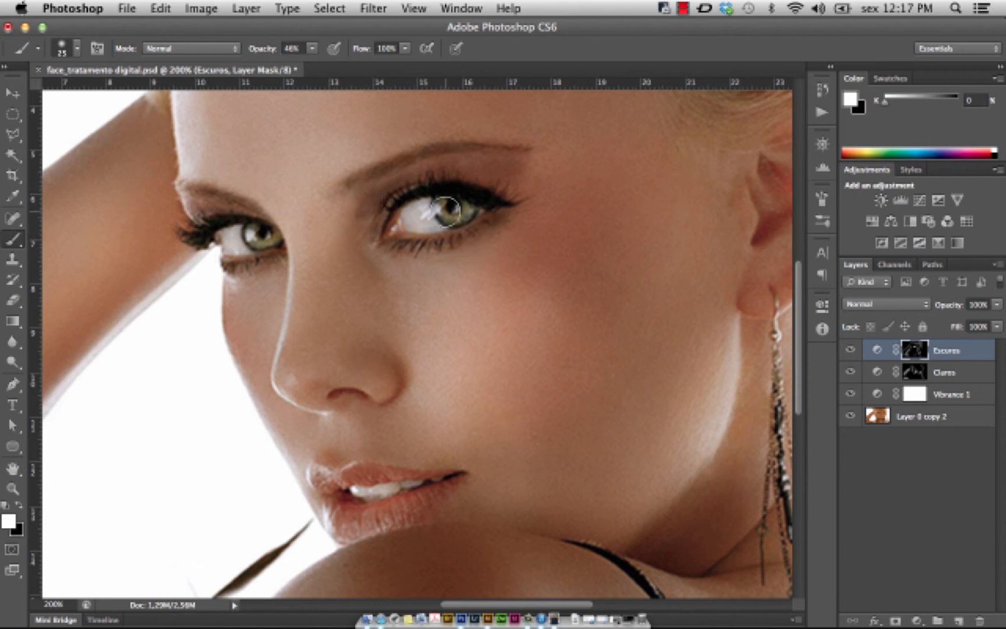
# Reduce the brush to 10 px and paint white on the Escuros mask to darken the lower lash lines of both eyes.
pyautogui.press('[')
pyautogui.press('[')
pyautogui.press('[')
pyautogui.moveTo(389, 244)
pyautogui.mouseDown()
pyautogui.moveTo(456, 235)
pyautogui.moveTo(498, 211)
pyautogui.moveTo(440, 239)
pyautogui.moveTo(384, 239)
pyautogui.mouseUp()
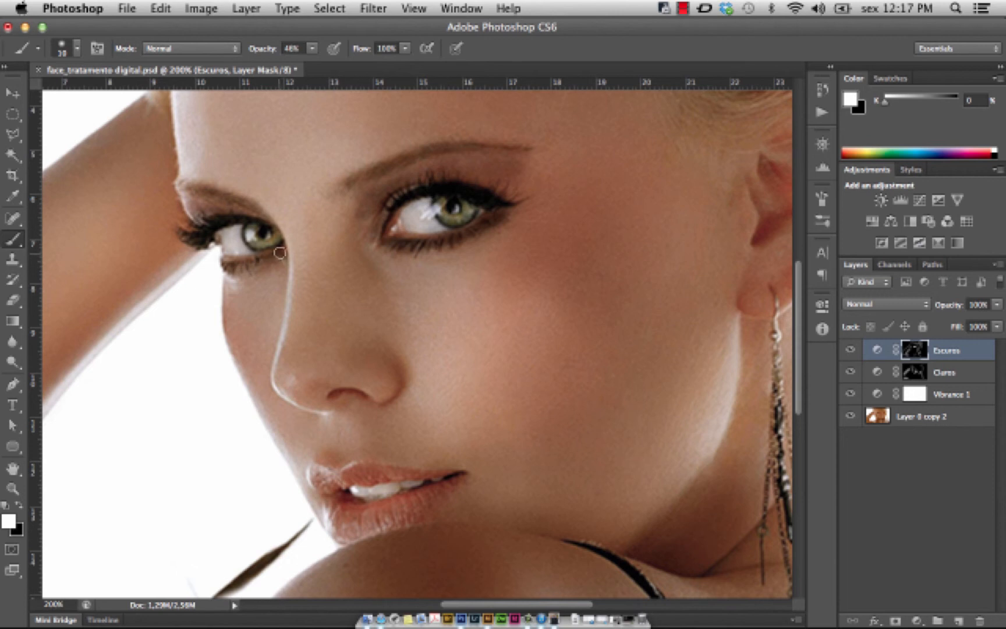
pyautogui.moveTo(278, 254)
pyautogui.mouseDown()
pyautogui.moveTo(225, 264)
pyautogui.moveTo(281, 255)
pyautogui.moveTo(292, 243)
pyautogui.moveTo(279, 218)
pyautogui.moveTo(253, 268)
pyautogui.mouseUp()
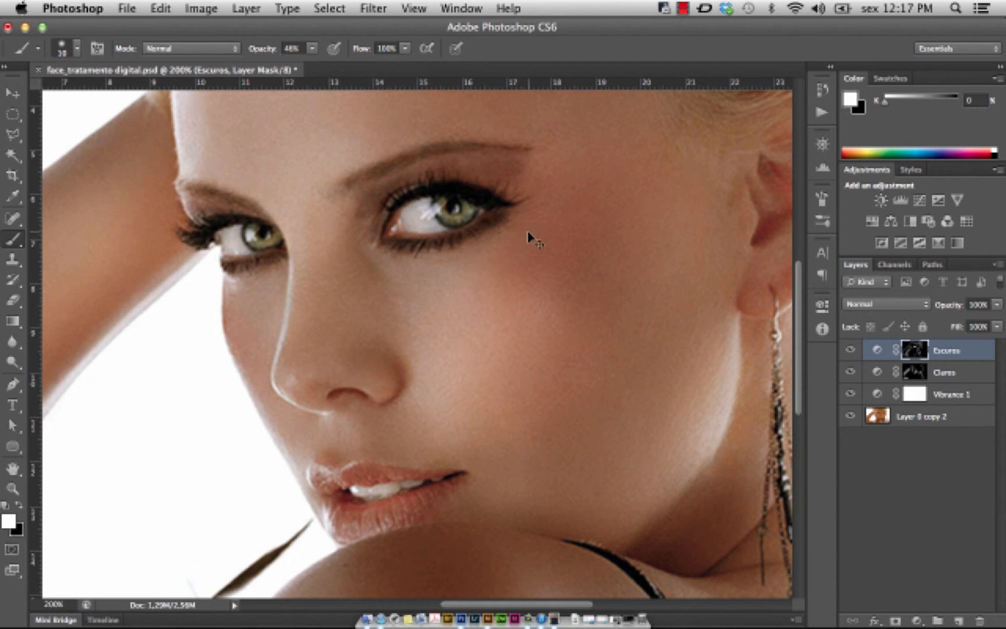
# Compare the whole portrait before and after the retouch by repeatedly showing Layer 0 copy 2 alone and restoring all adjustment layers.
pyautogui.press('super+minus')
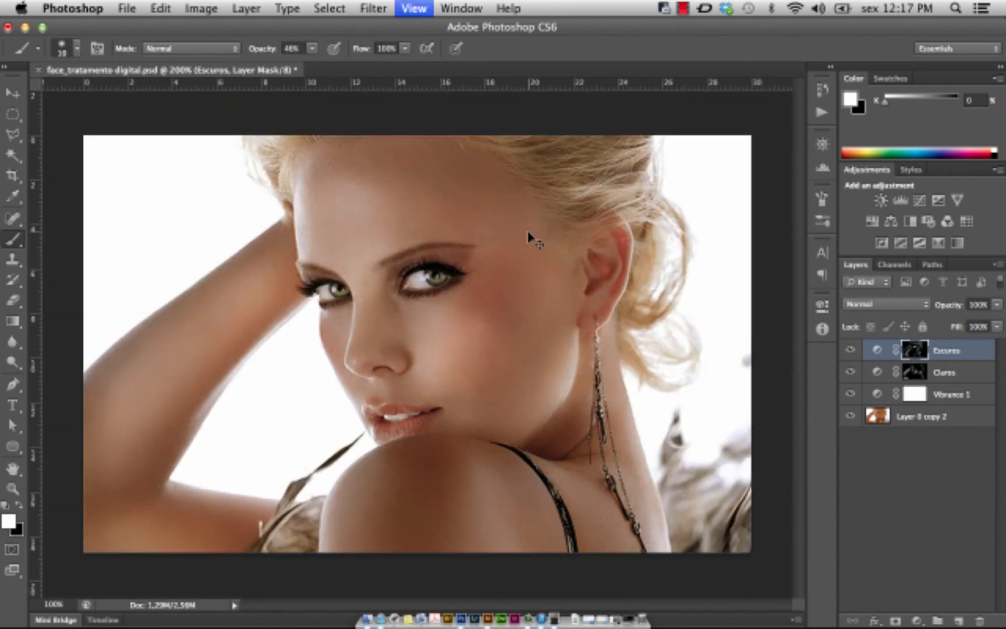
pyautogui.keyDown('alt'); pyautogui.click(849, 417); pyautogui.keyUp('alt')
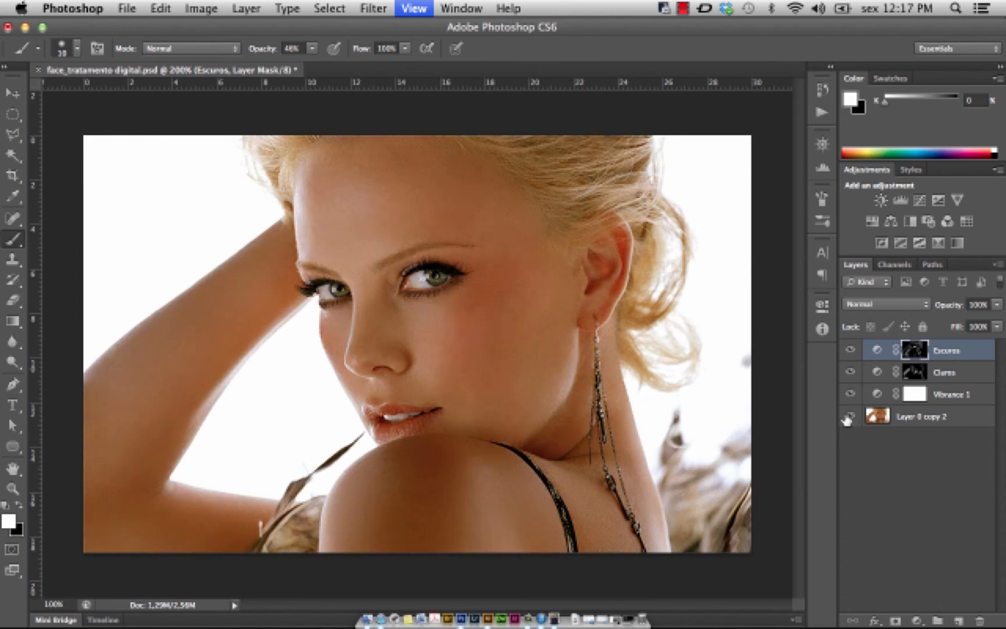
pyautogui.keyDown('alt'); pyautogui.click(849, 418); pyautogui.keyUp('alt')
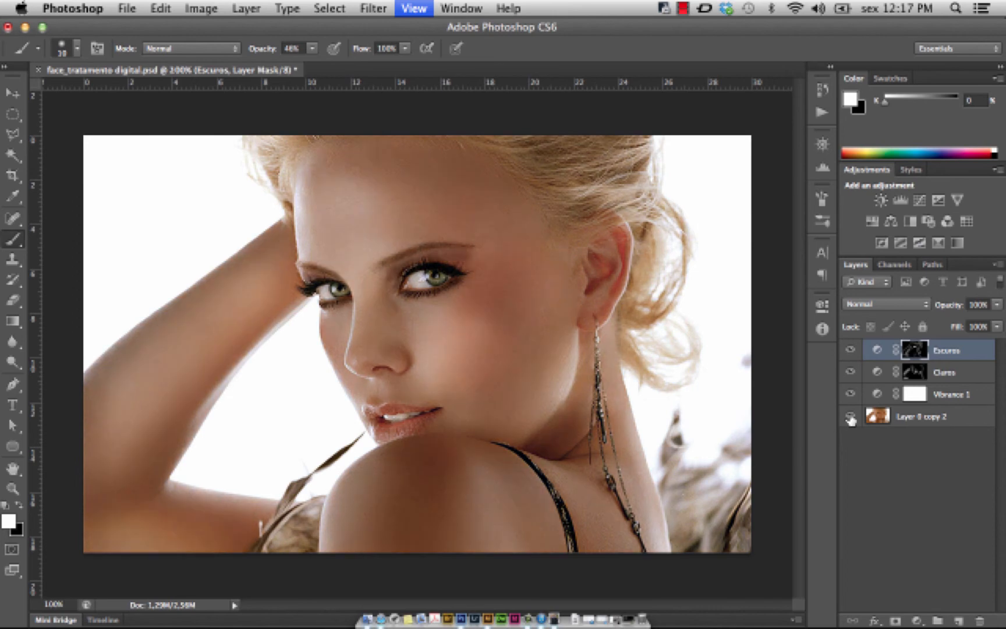
pyautogui.keyDown('alt'); pyautogui.click(850, 417); pyautogui.keyUp('alt')
pyautogui.keyDown('alt'); pyautogui.click(850, 416); pyautogui.keyUp('alt')
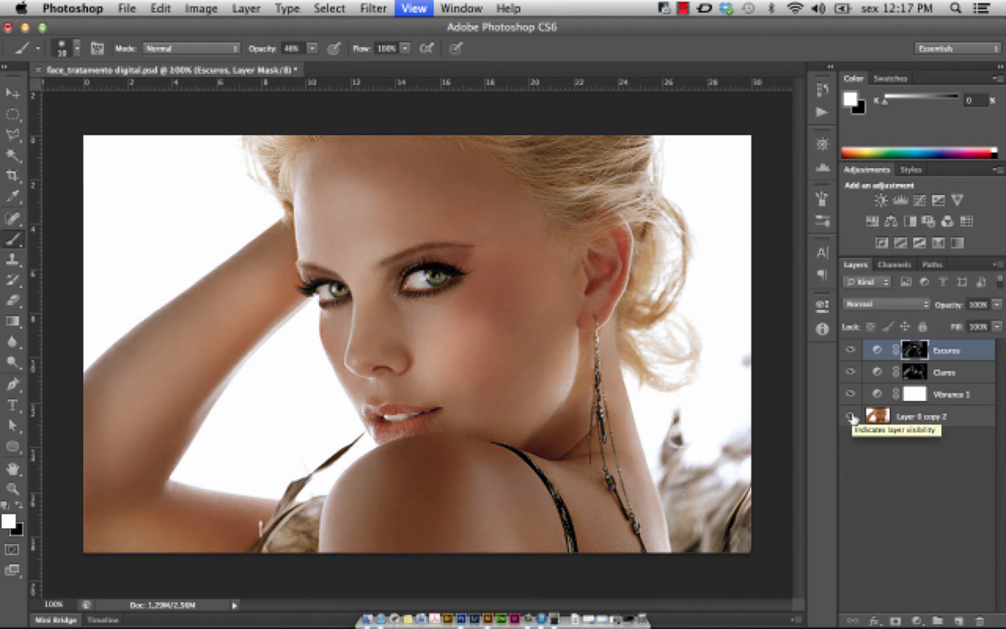
pyautogui.keyDown('alt'); pyautogui.click(850, 417); pyautogui.keyUp('alt')
pyautogui.keyDown('alt'); pyautogui.click(850, 417); pyautogui.keyUp('alt')
pyautogui.keyDown('alt'); pyautogui.click(850, 417); pyautogui.keyUp('alt')
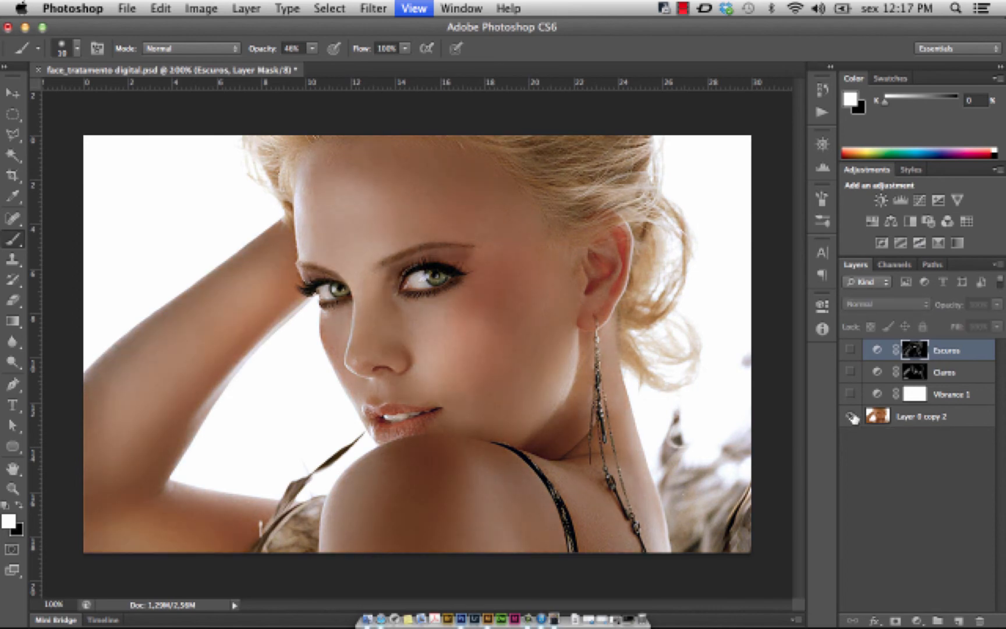
pyautogui.keyDown('alt'); pyautogui.click(850, 417); pyautogui.keyUp('alt')
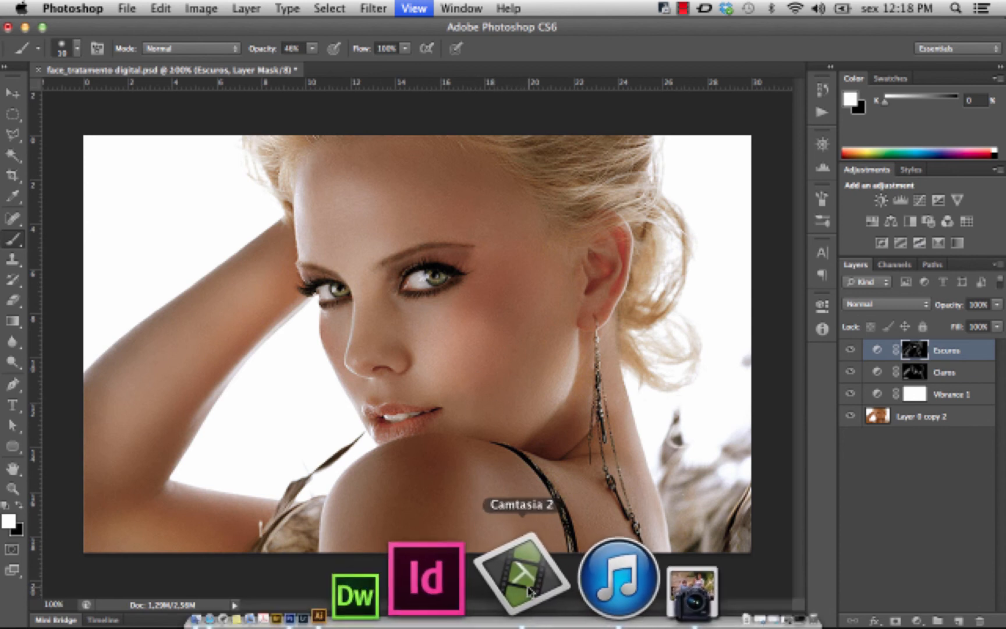
pyautogui.click(529, 591)
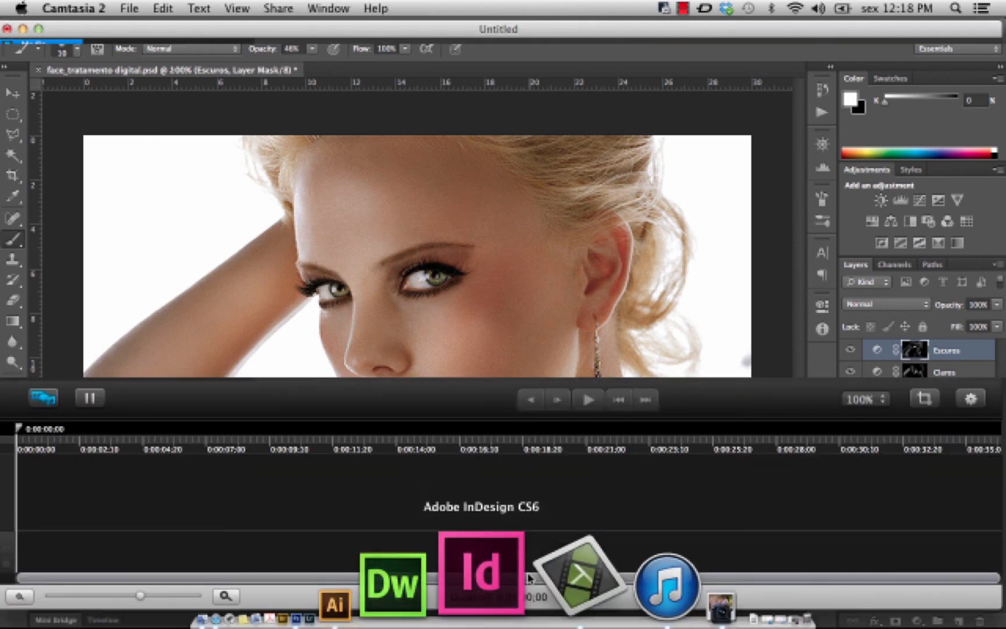
pyautogui.click(463, 588)
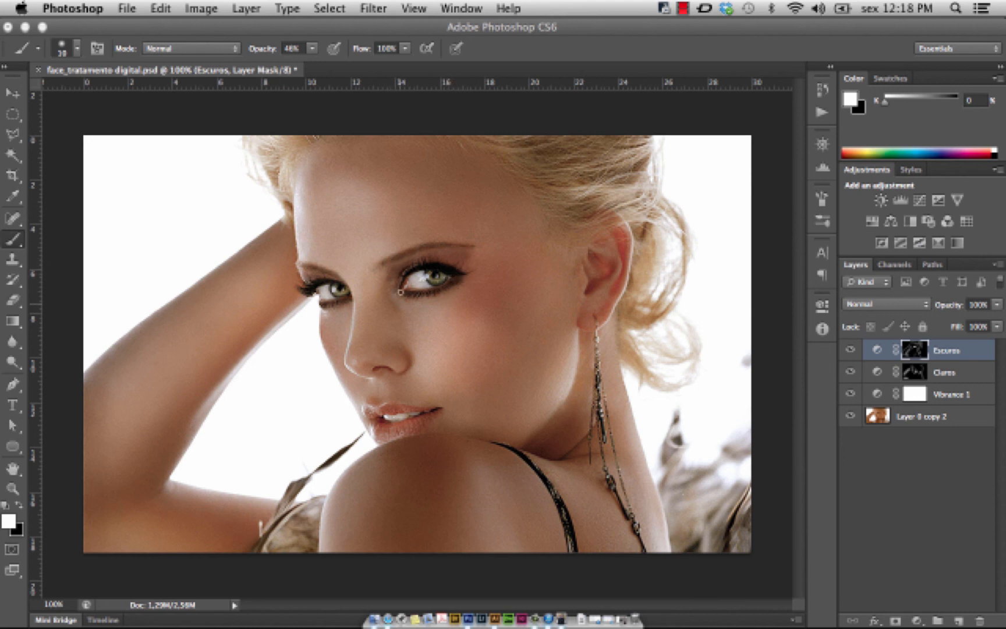
pyautogui.click(683, 9)
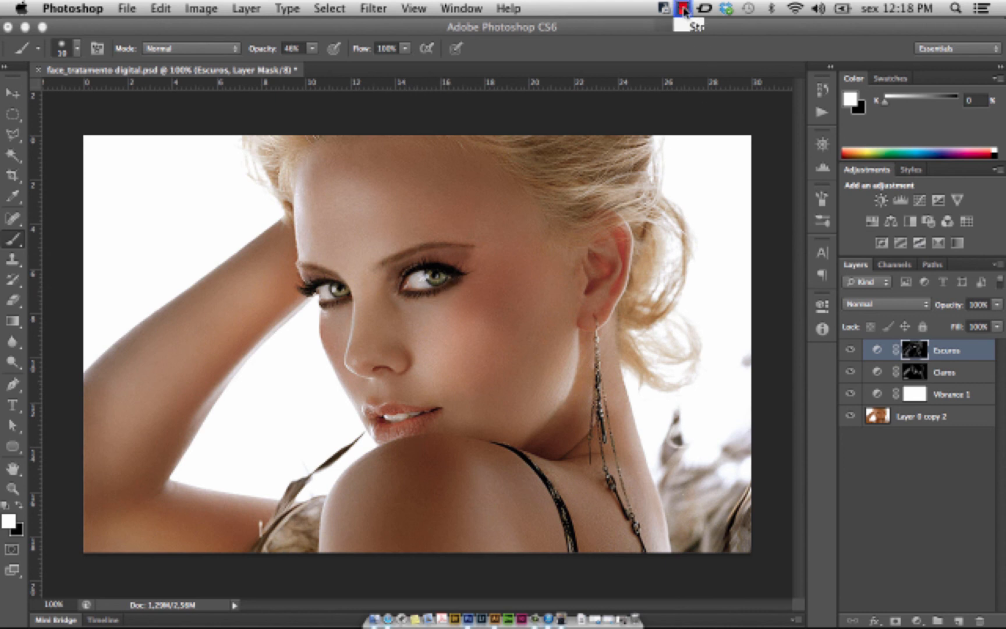